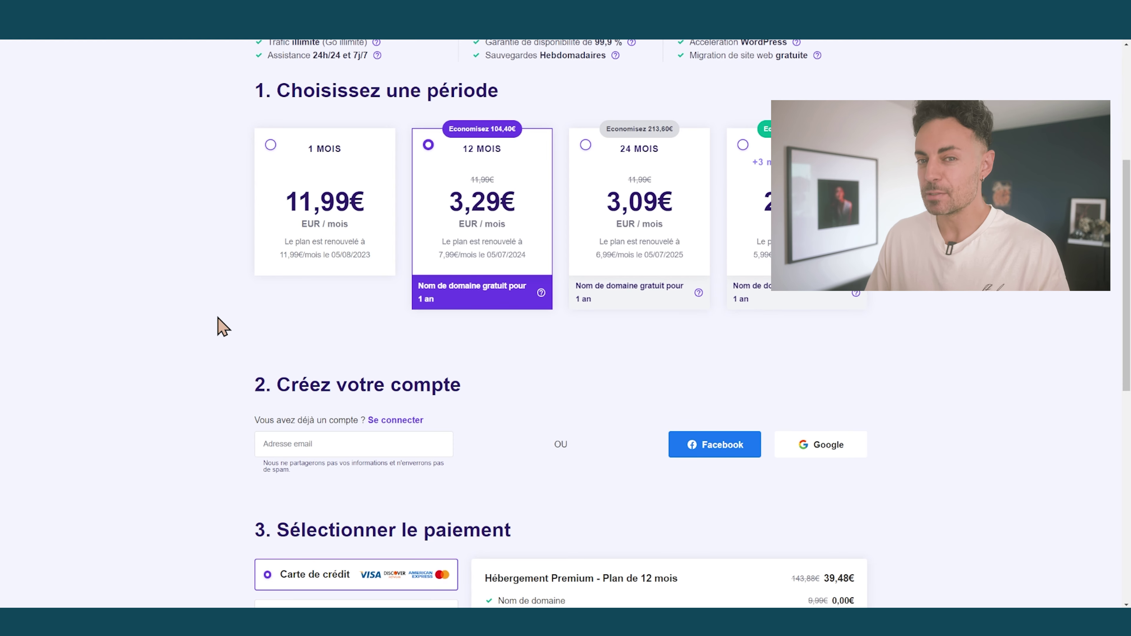
Step: Apply the promotional code SOMPICTURE to the 12-month Premium hosting order and check the discounted total
scroll(223, 327, down, 10)
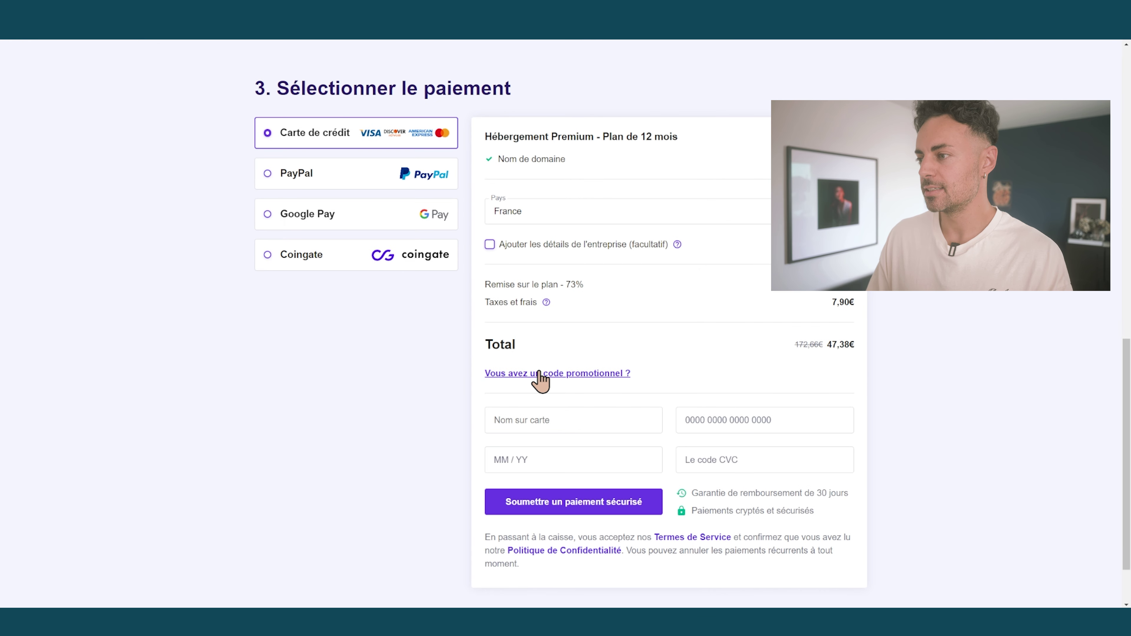
click(539, 373)
click(542, 403)
text(SOM)
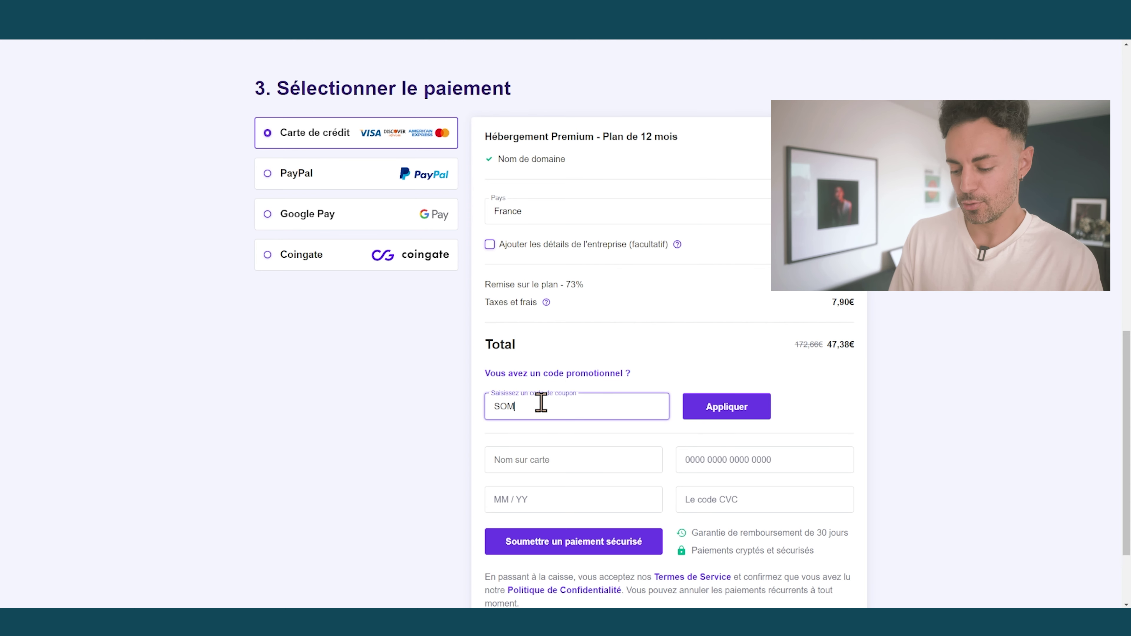
text(PICTURE)
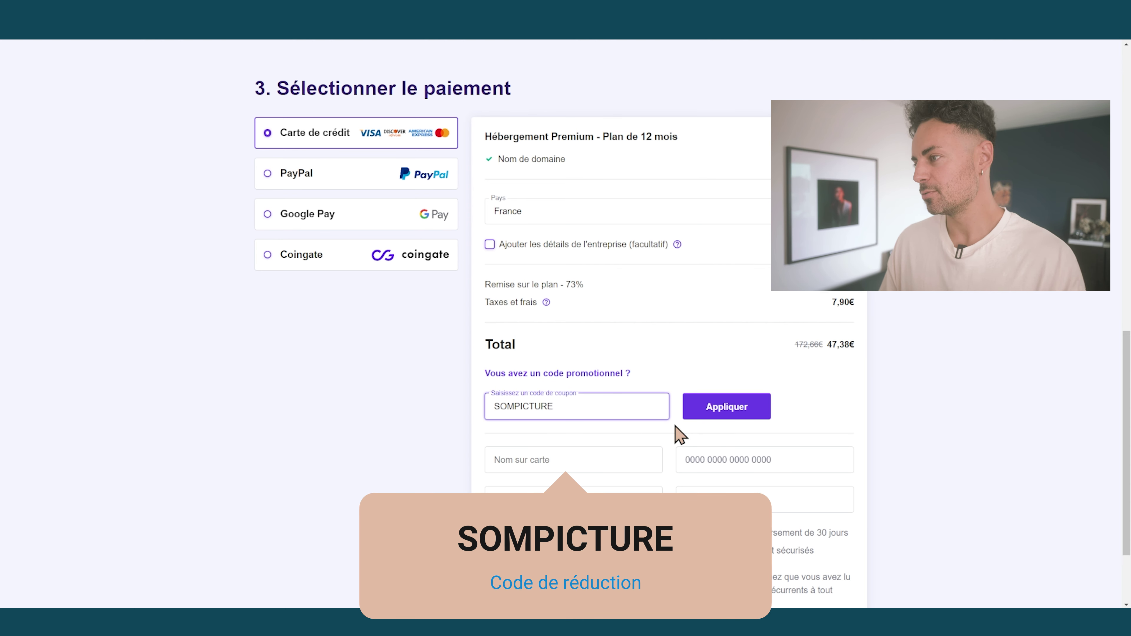
click(688, 415)
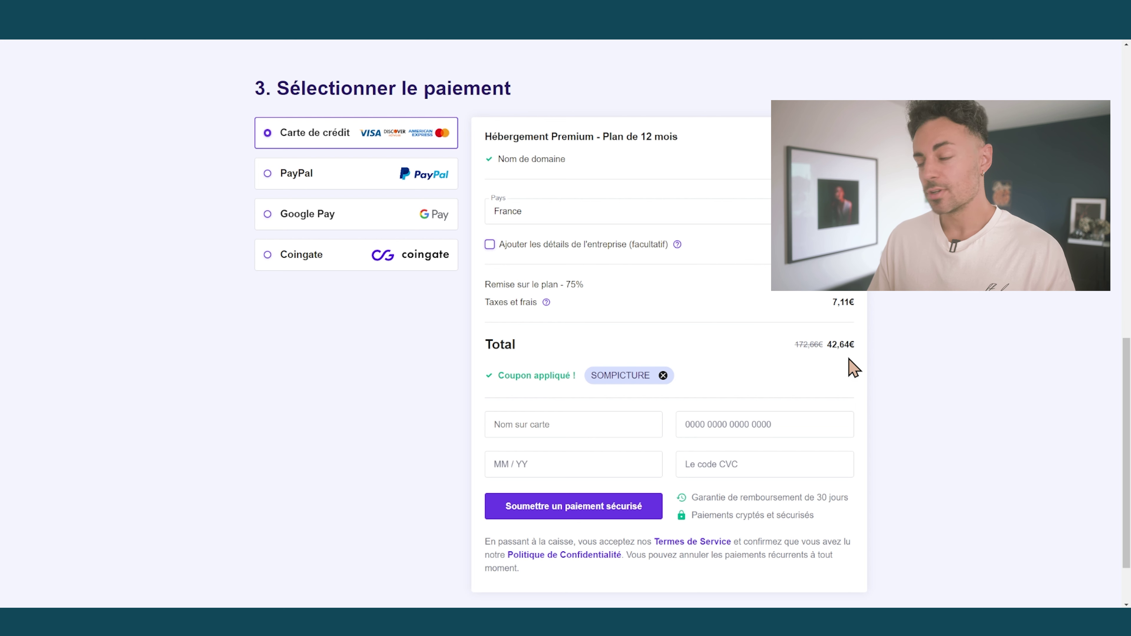
drag(829, 343, 850, 343)
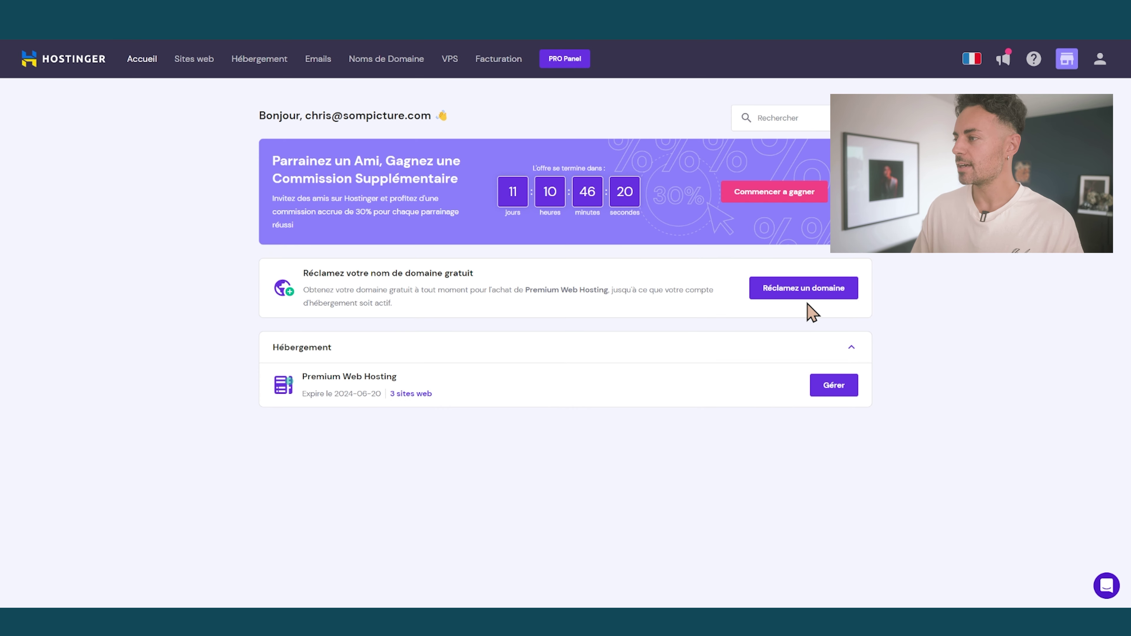
Step: Start claiming the free domain and check the availability of geraldphotographie with the .com extension
click(809, 294)
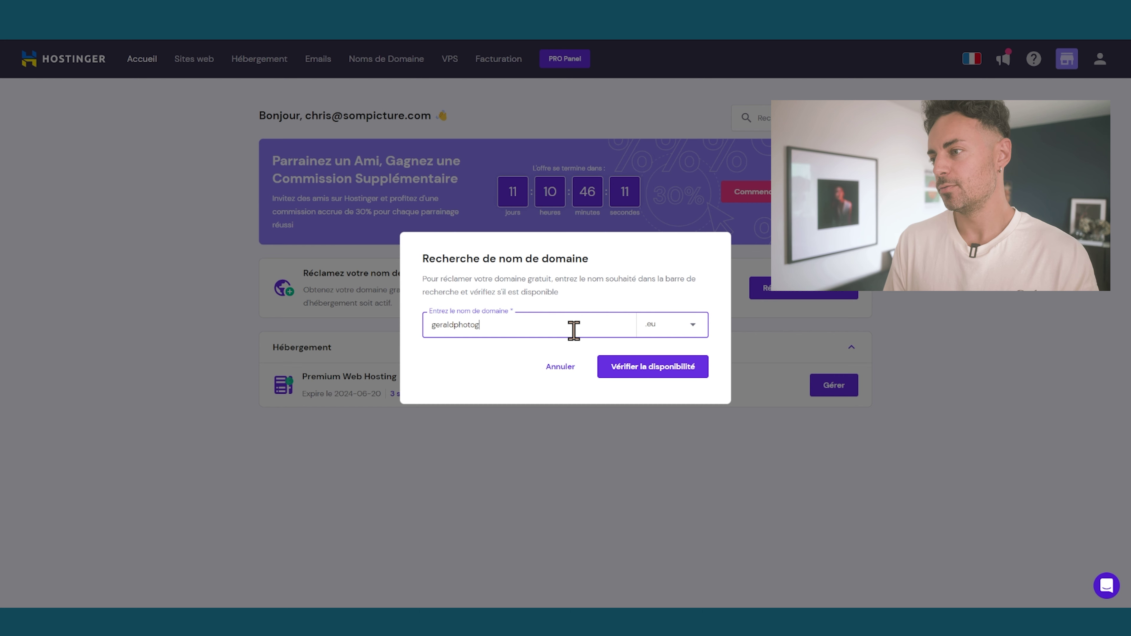
text(ie)
click(669, 325)
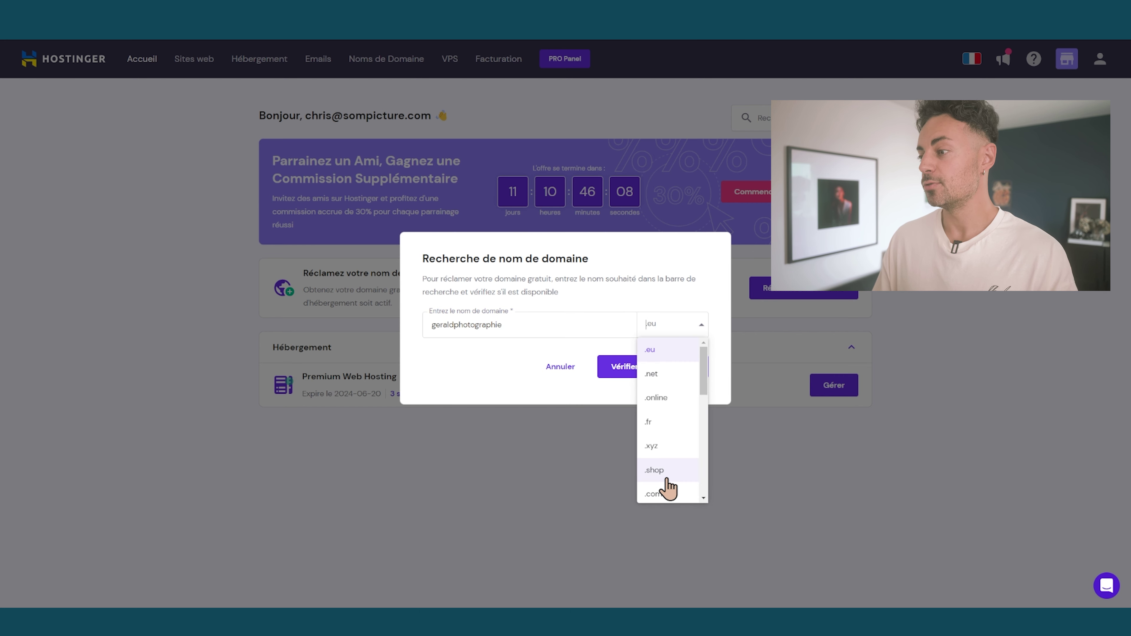
click(668, 499)
click(672, 372)
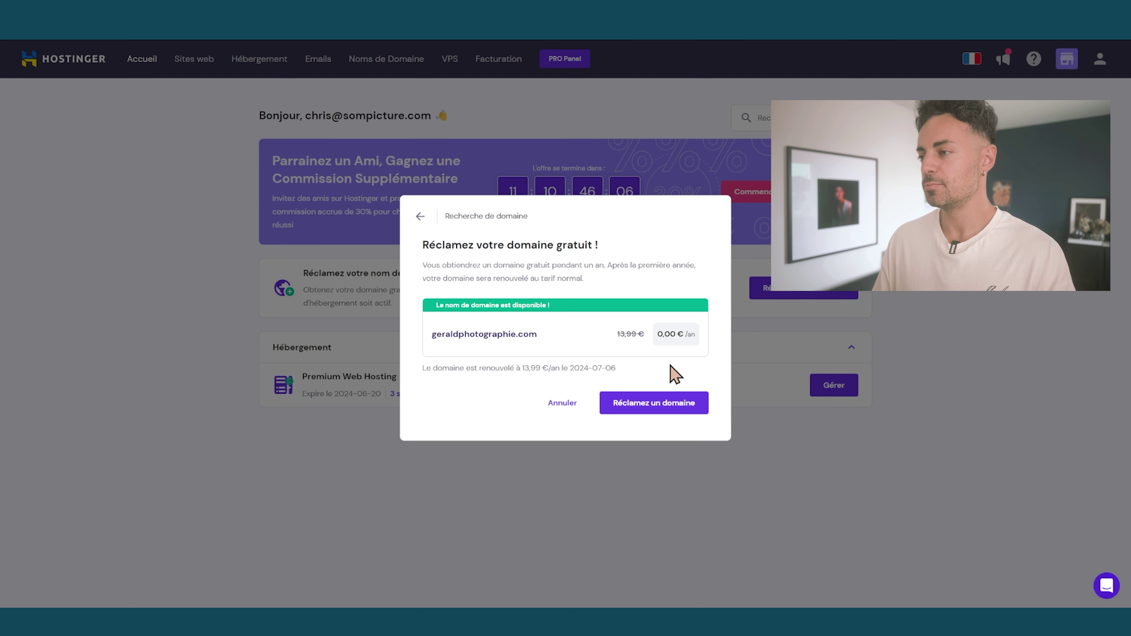
Step: Claim the free domain geraldphotographie.com and start the website setup questionnaire
drag(617, 344, 640, 337)
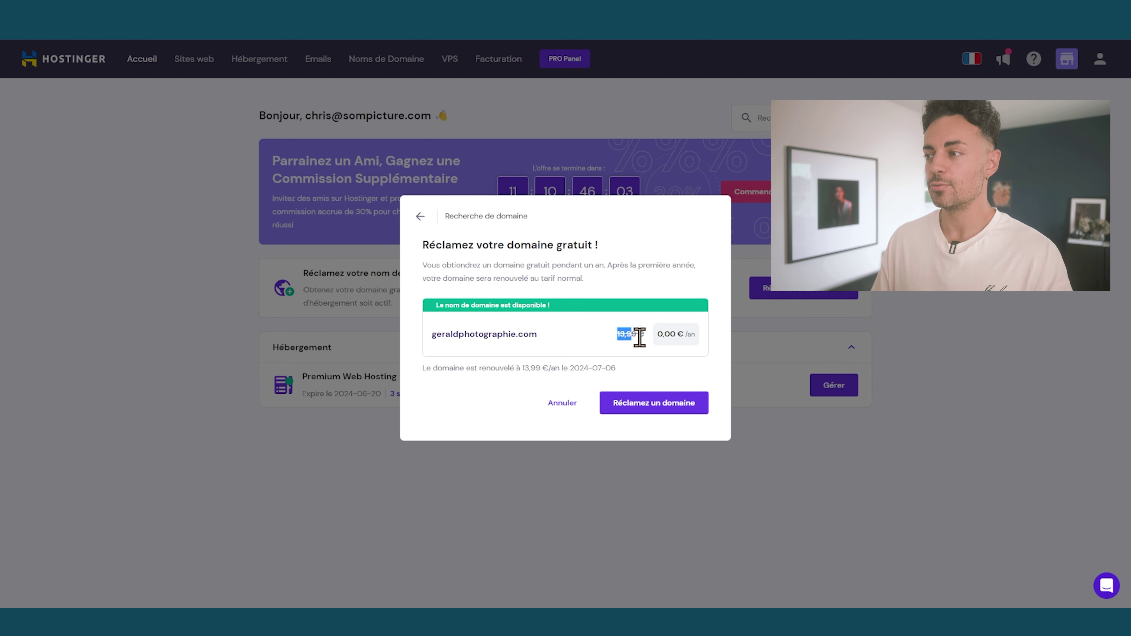
click(661, 337)
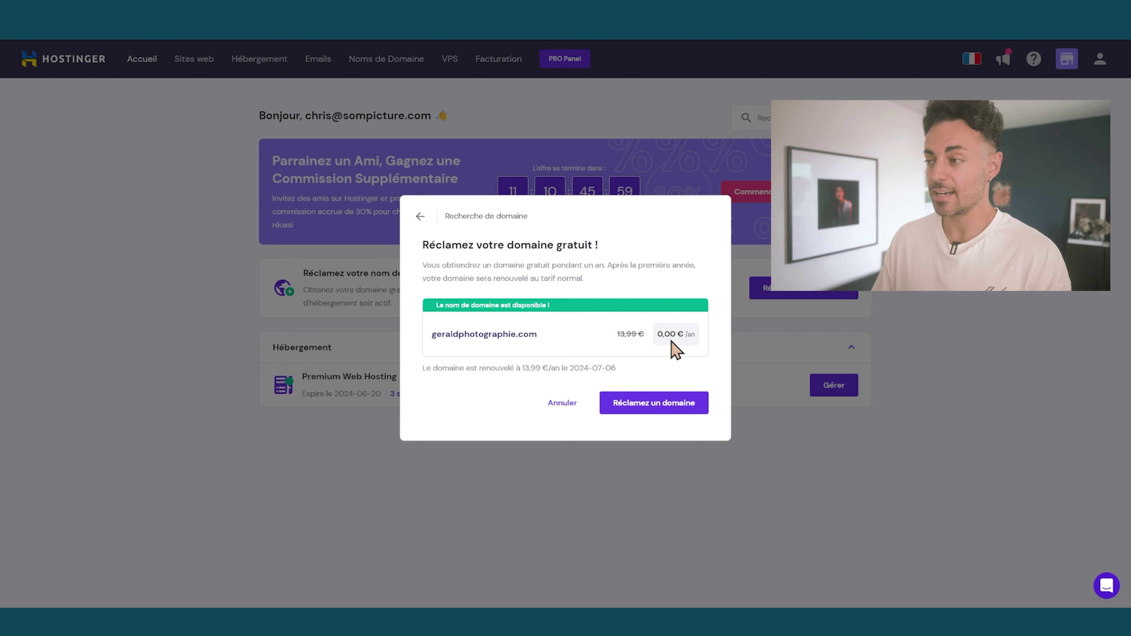
click(647, 405)
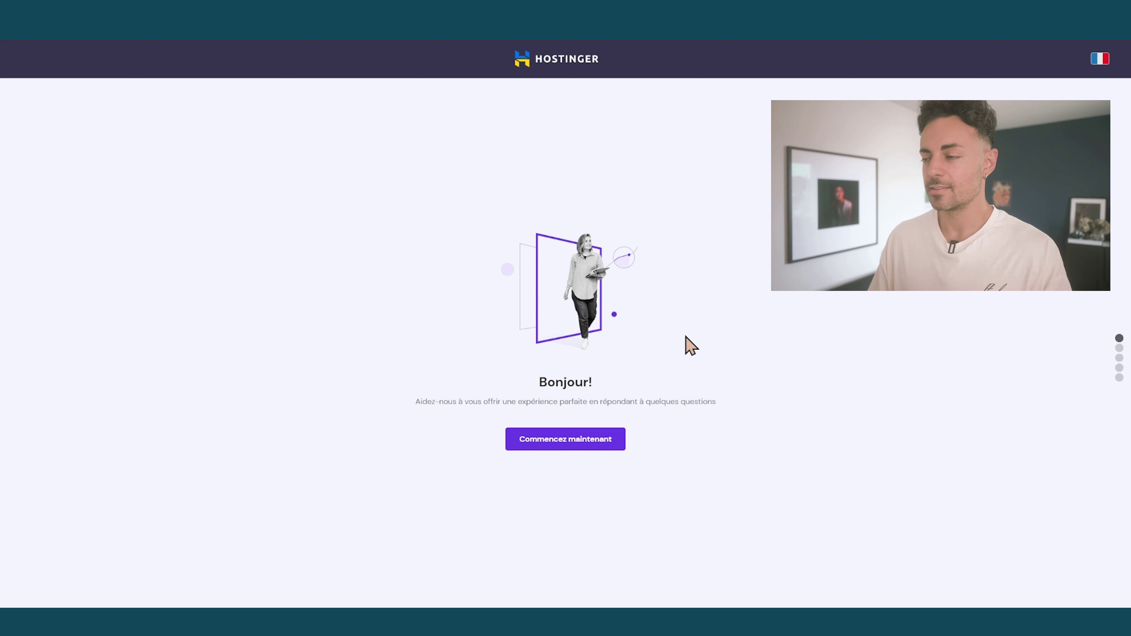
click(620, 444)
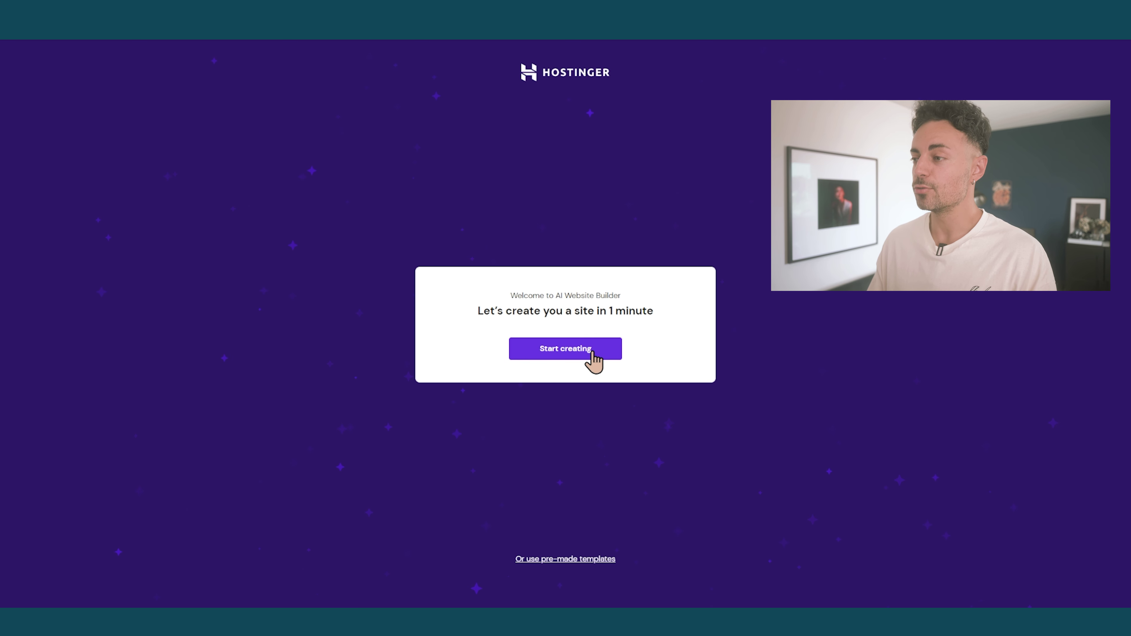
Step: Start a site in the AI Website Builder with the brand name Som Picture and the website type Portfolio
click(592, 352)
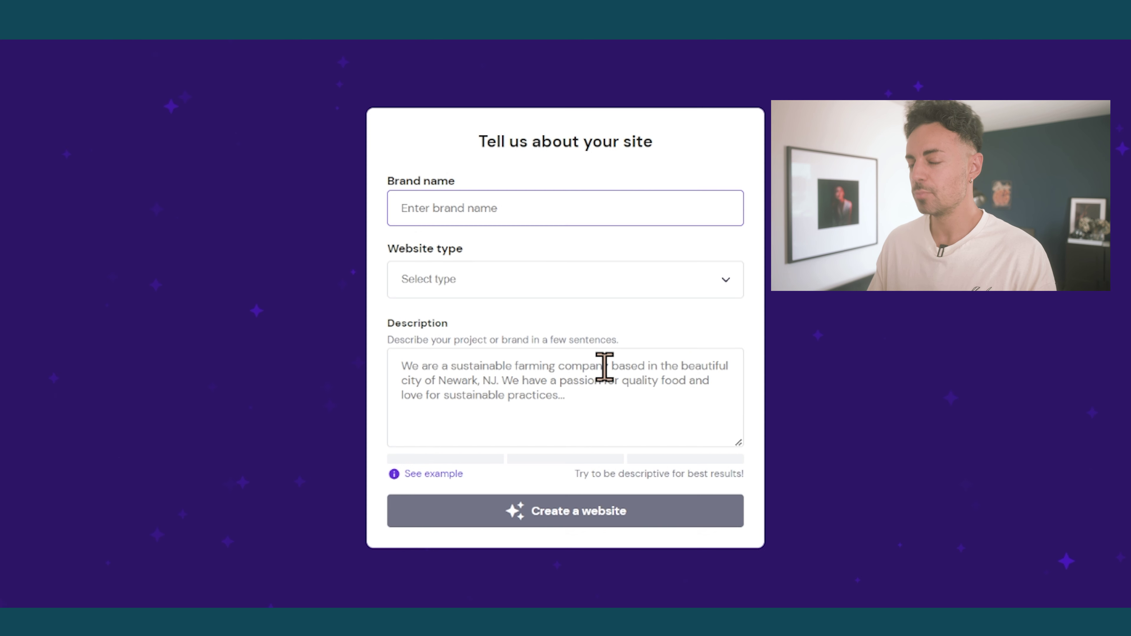
text(Som Picture)
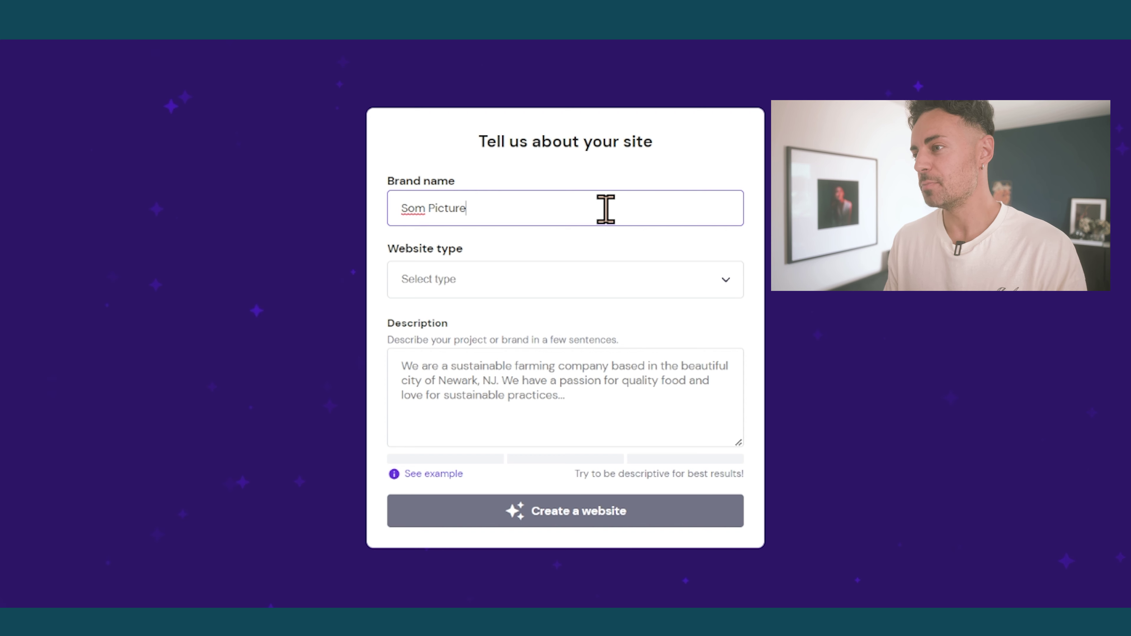
click(477, 280)
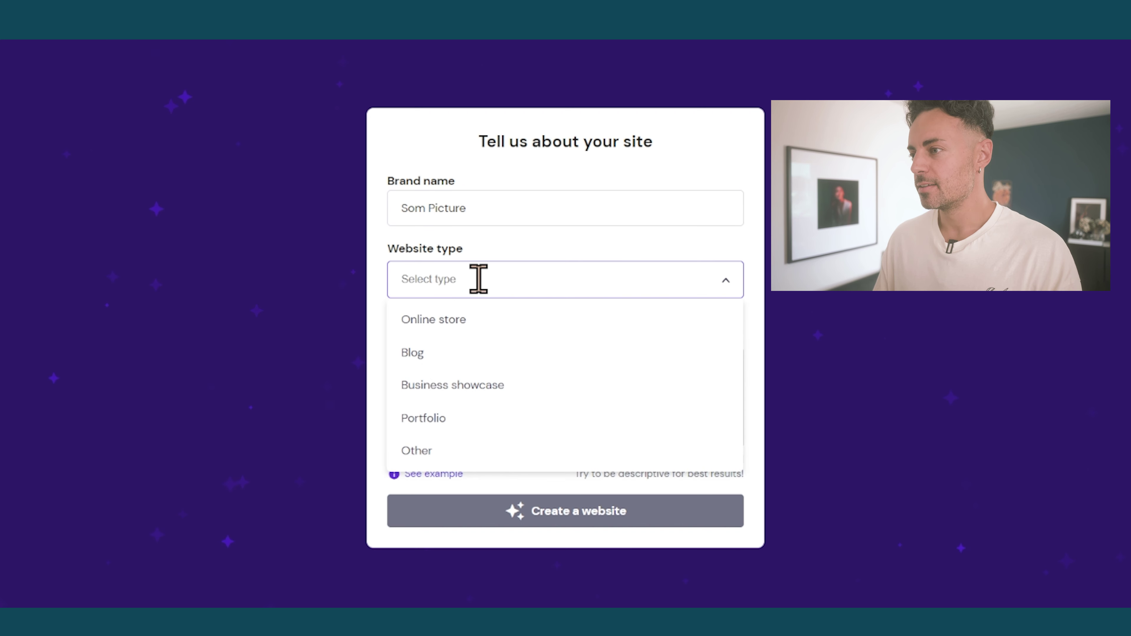
click(453, 418)
Step: Describe the project as "Photographie de mariage, dans le Grand Est" and generate the website
click(586, 400)
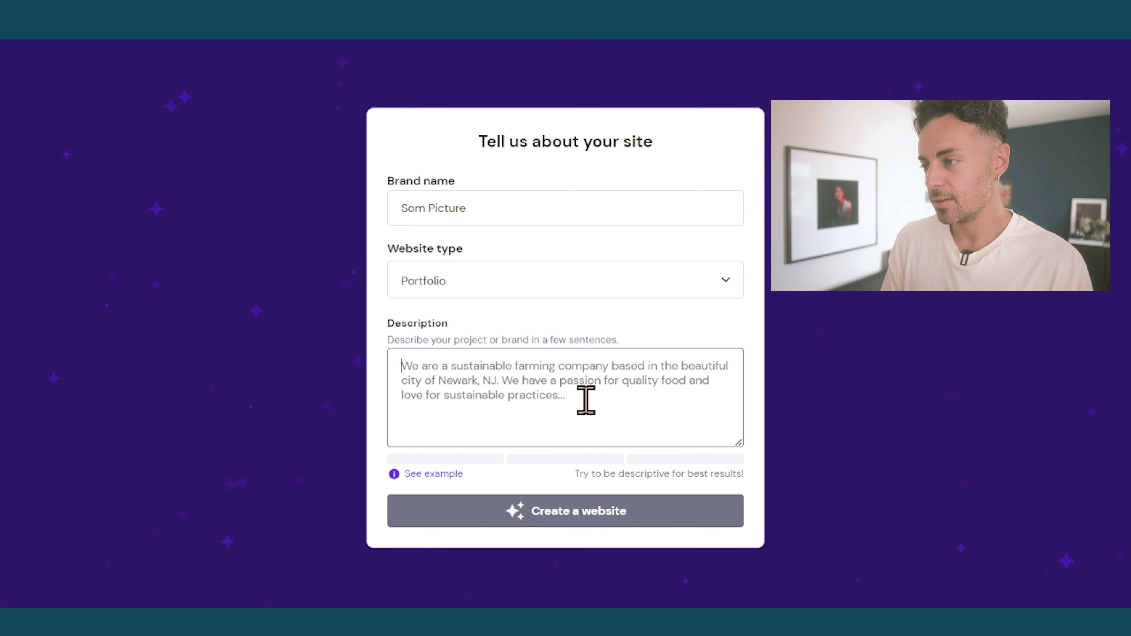
text(Photographie de mariage, dans)
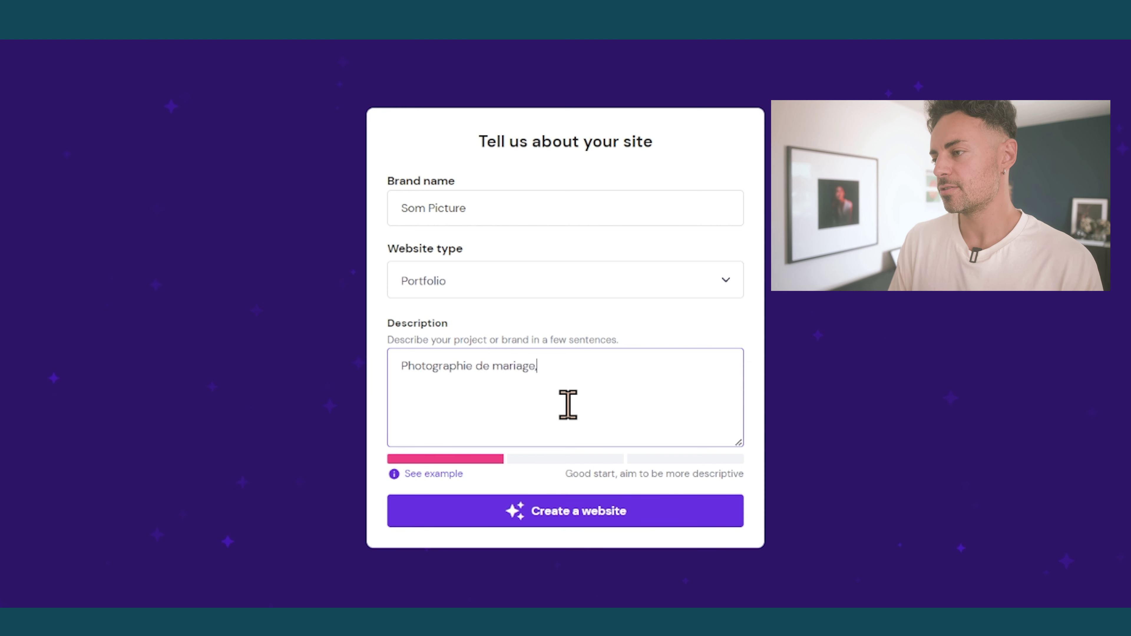
text( le Grand Est)
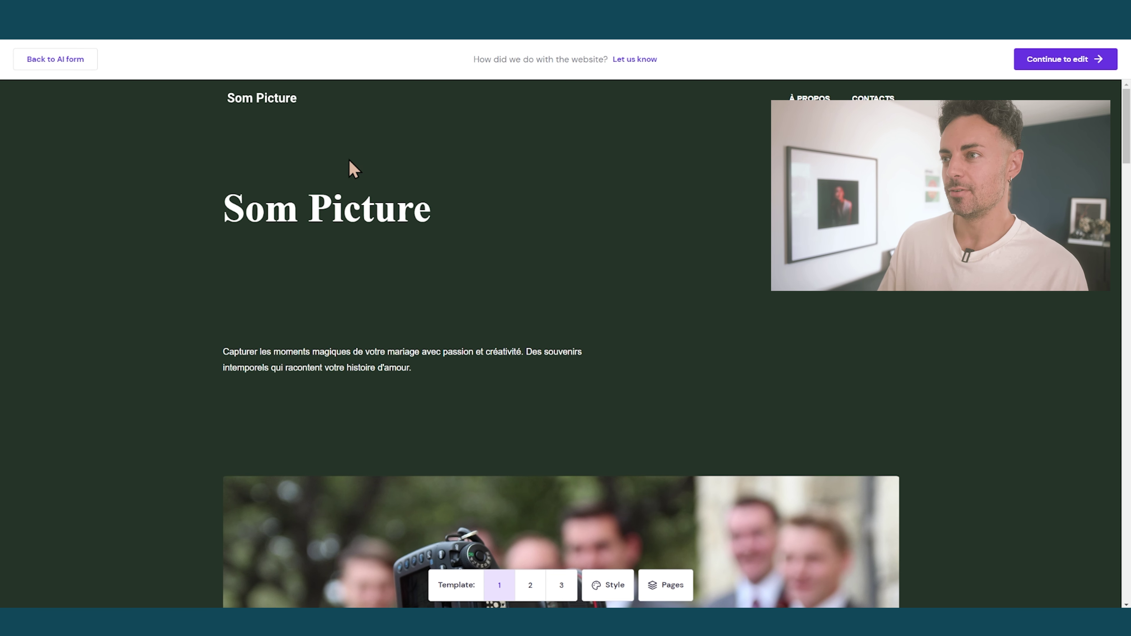
Step: Examine the generated site preview from the header and gallery sections to the about and contact sections
scroll(293, 144, down, 1)
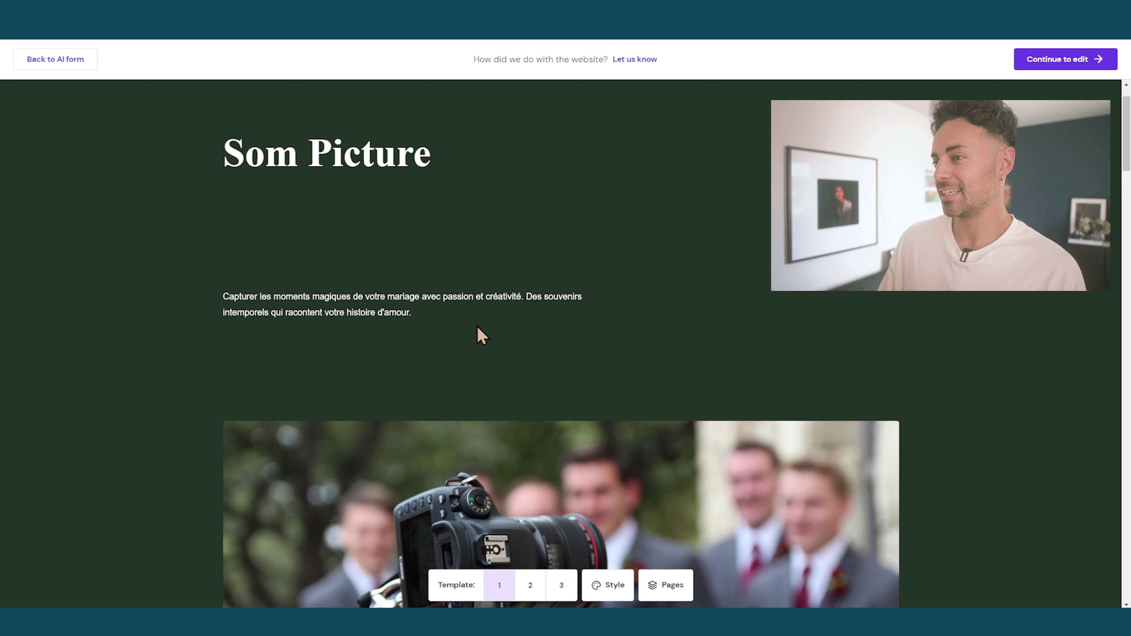
scroll(823, 324, down, 1)
scroll(435, 354, up, 2)
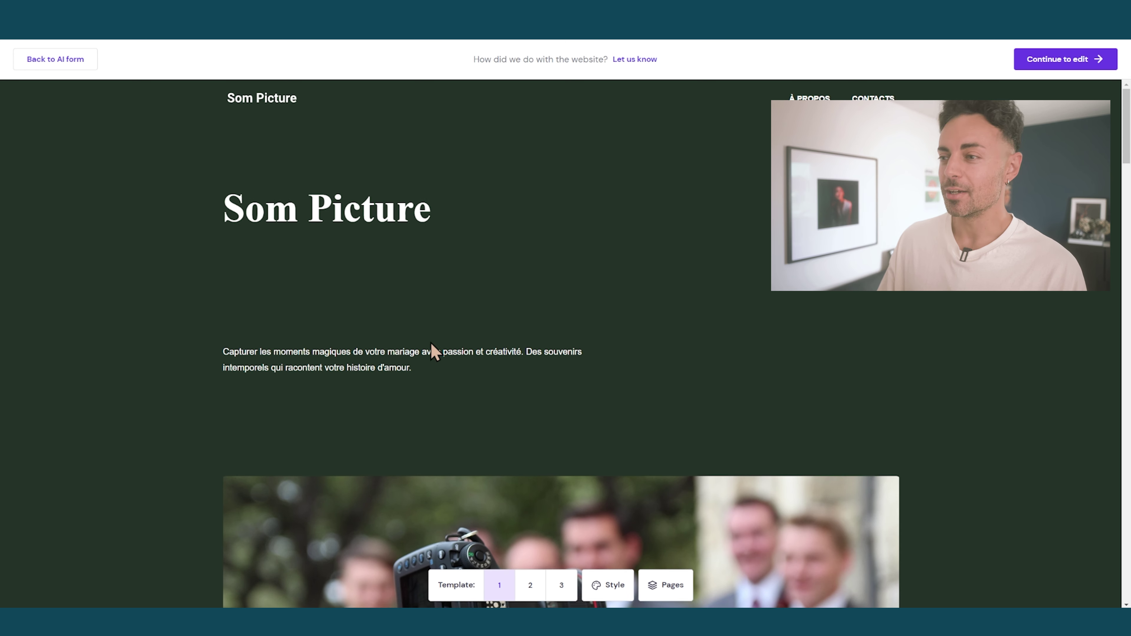
scroll(926, 321, down, 2)
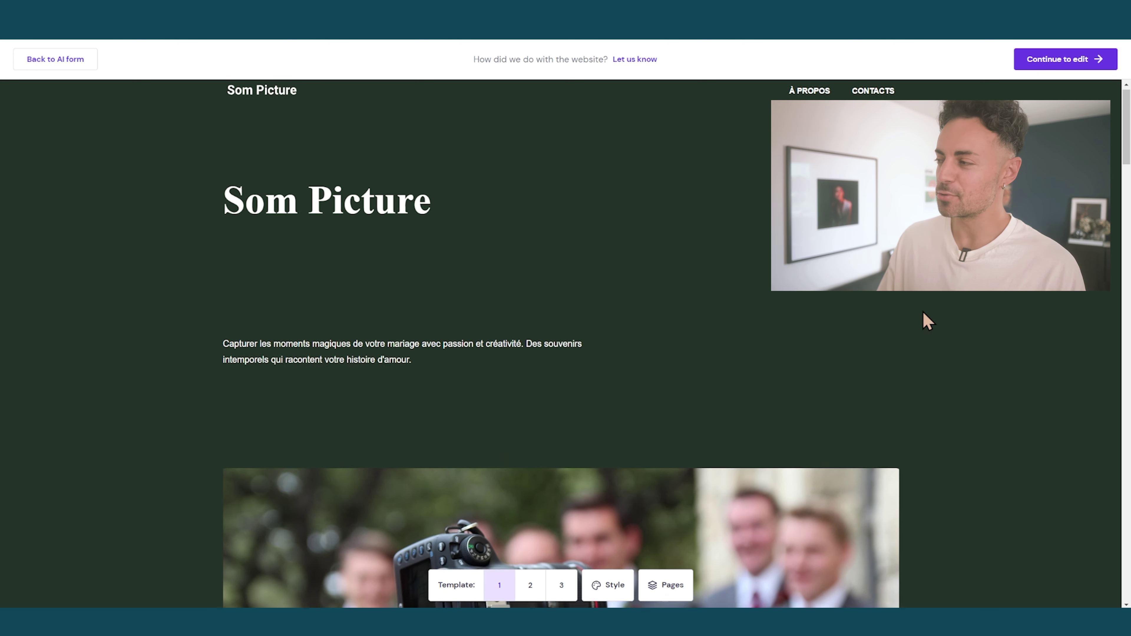
scroll(698, 266, down, 3)
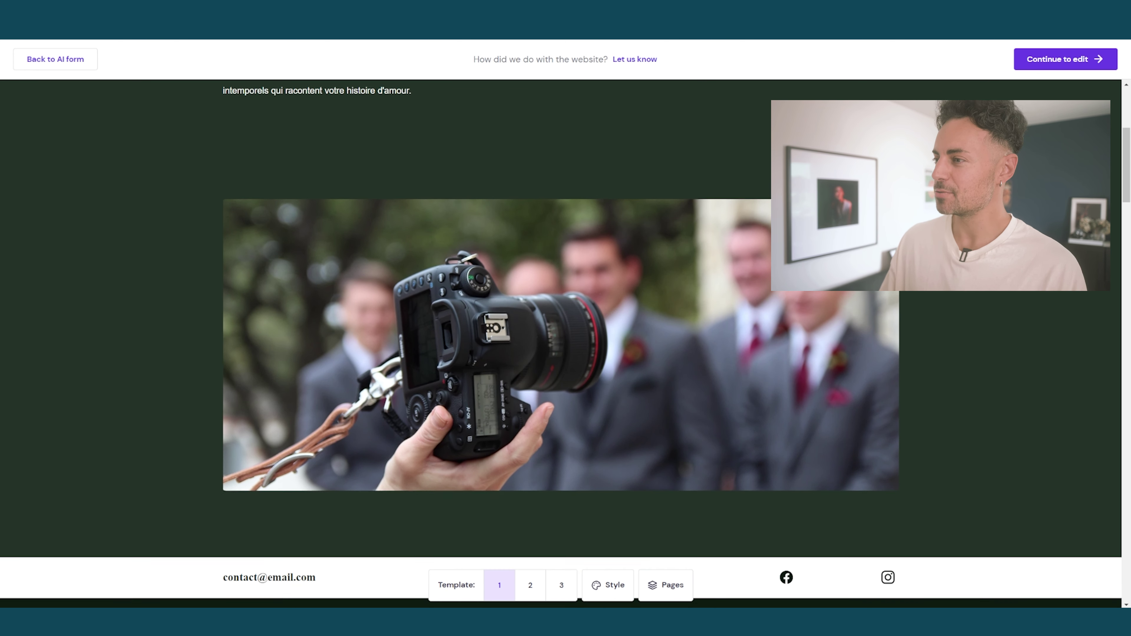
scroll(697, 266, down, 1)
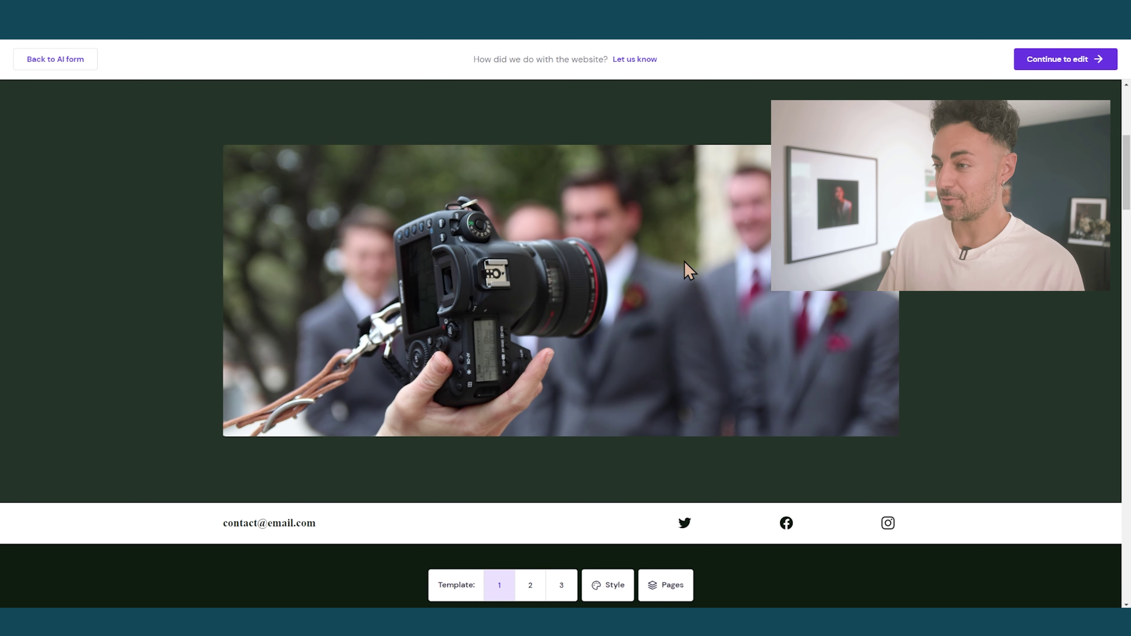
scroll(672, 273, down, 18)
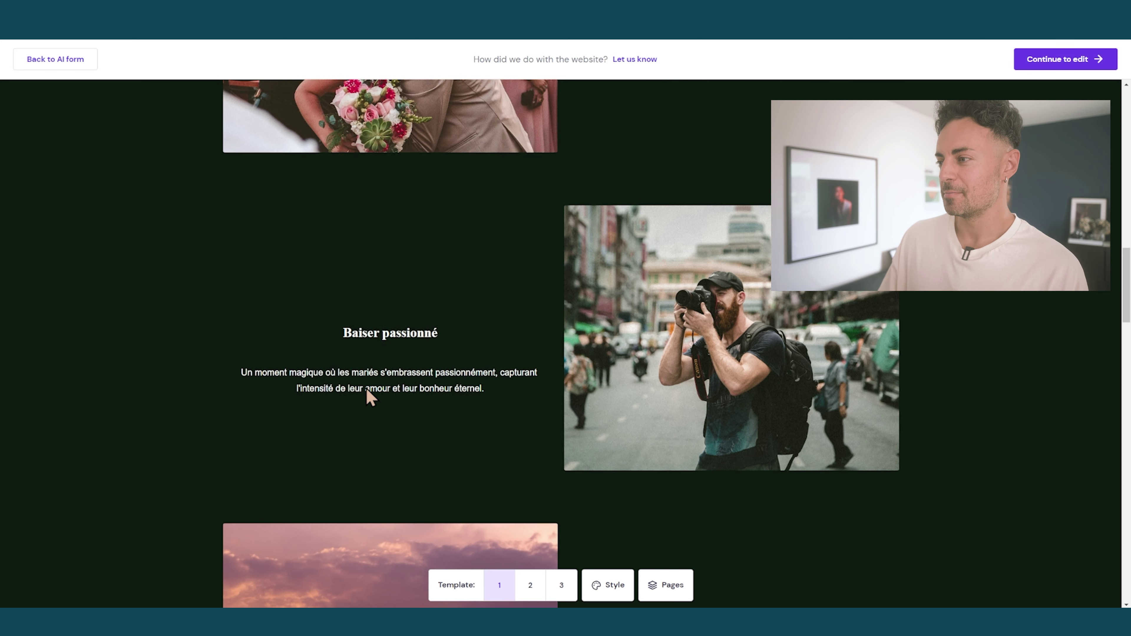
scroll(426, 318, down, 15)
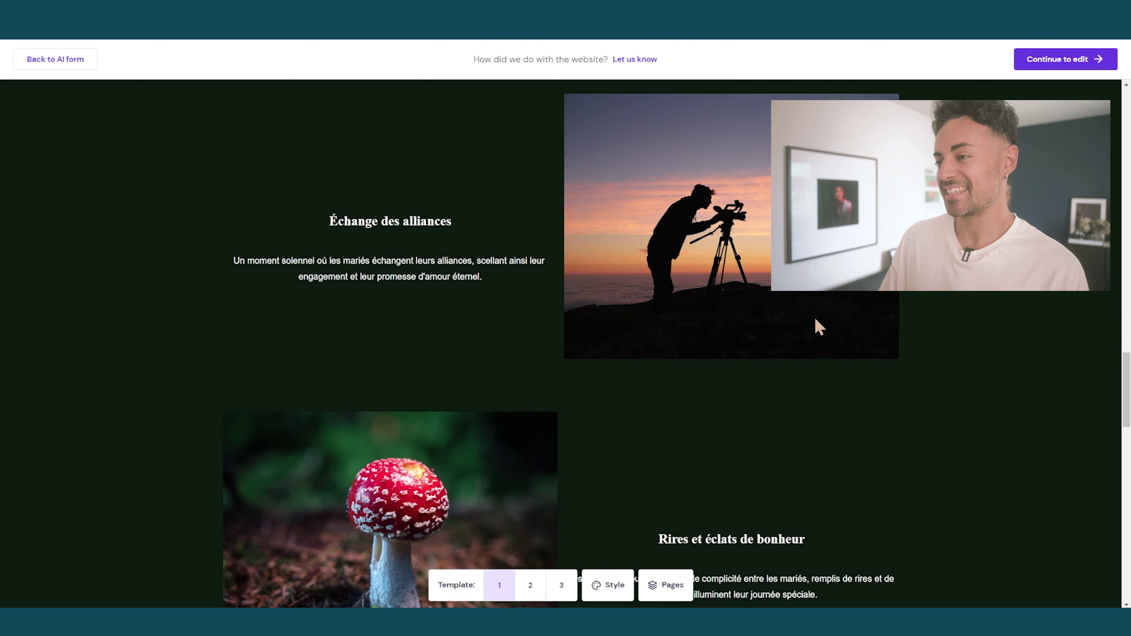
scroll(866, 318, down, 5)
scroll(869, 319, up, 6)
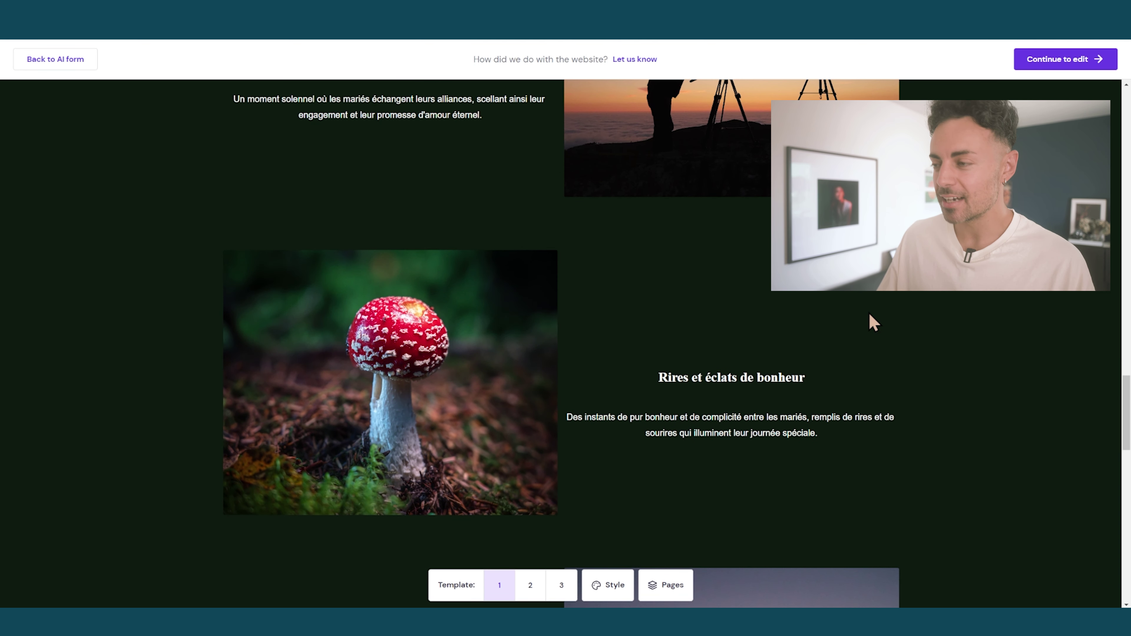
scroll(848, 361, up, 3)
scroll(970, 347, down, 3)
scroll(873, 352, down, 20)
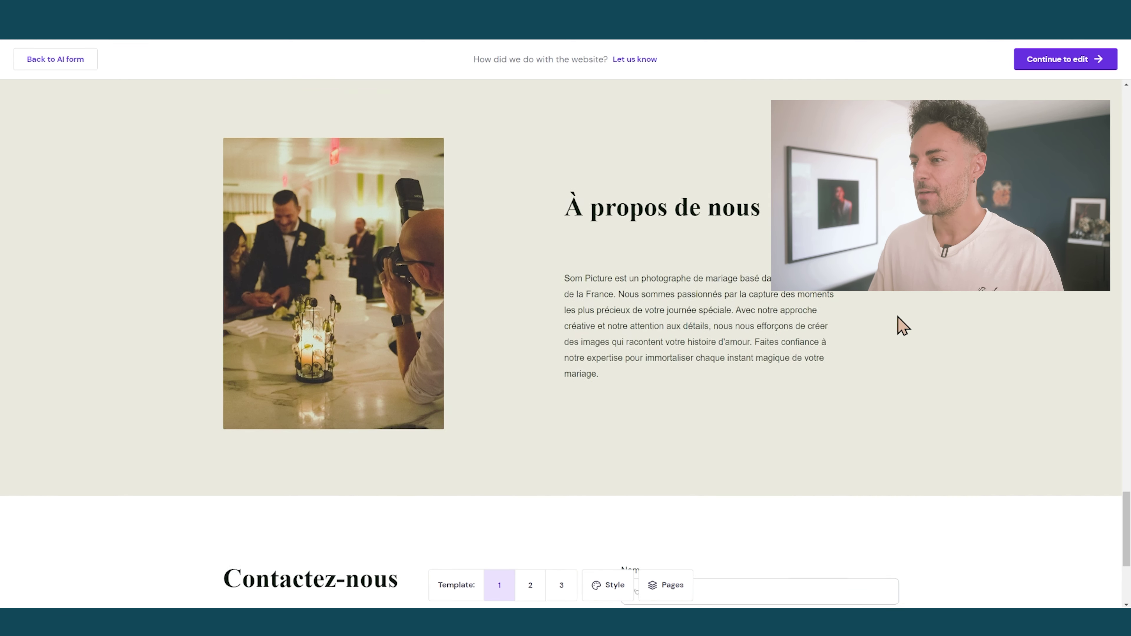
scroll(902, 324, down, 2)
scroll(910, 318, up, 6)
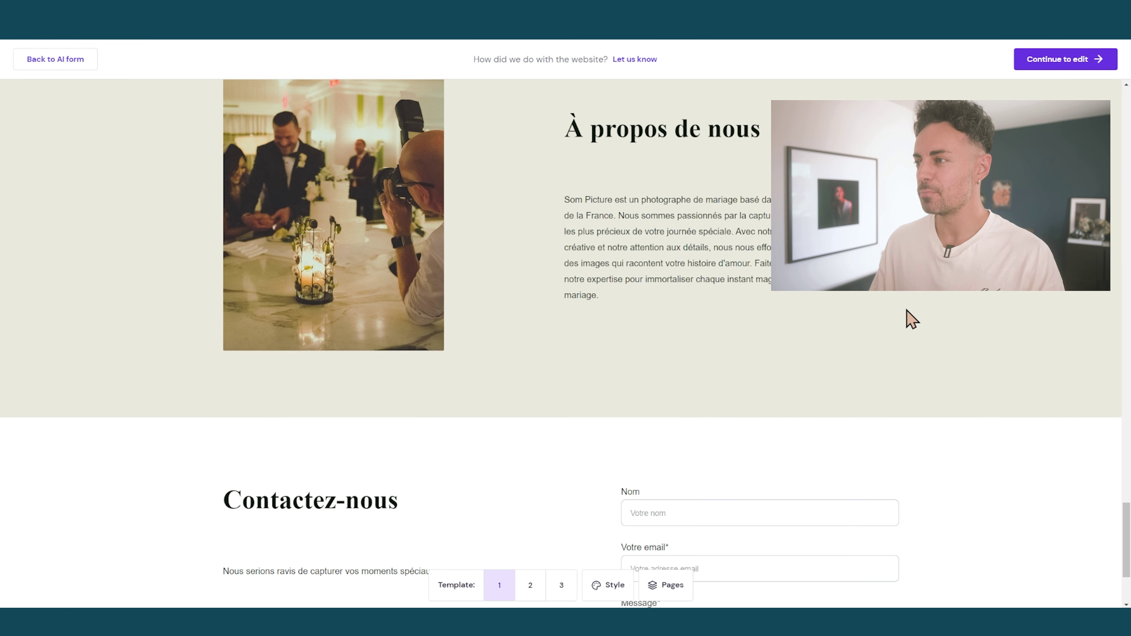
scroll(910, 318, down, 7)
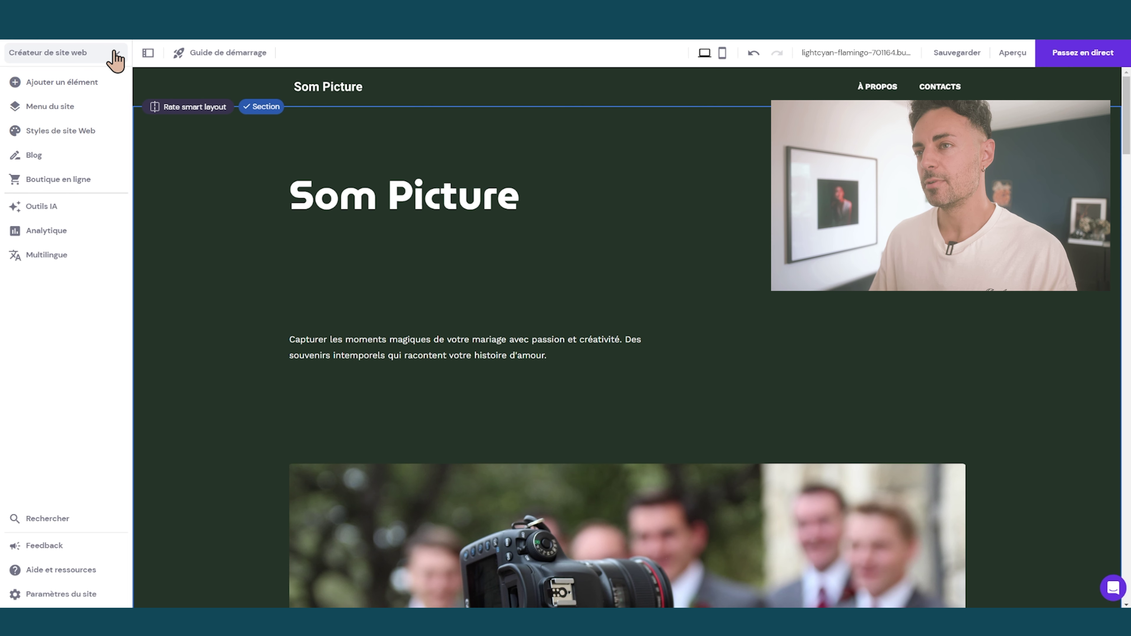
Step: Open the template library from the site editor to change the website's design
click(116, 54)
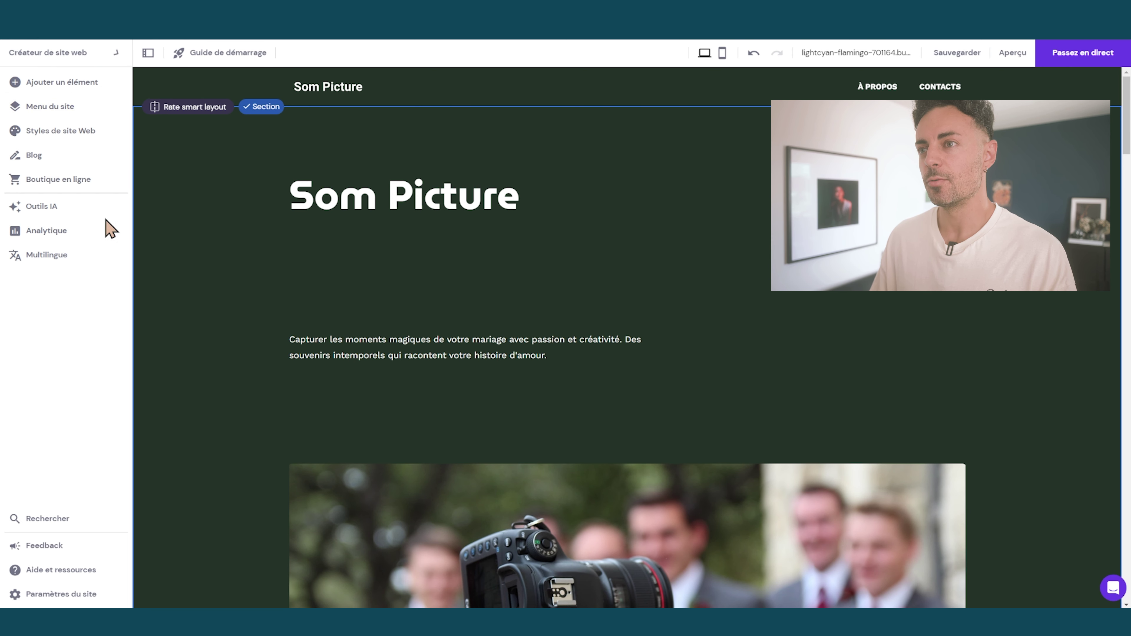
click(118, 54)
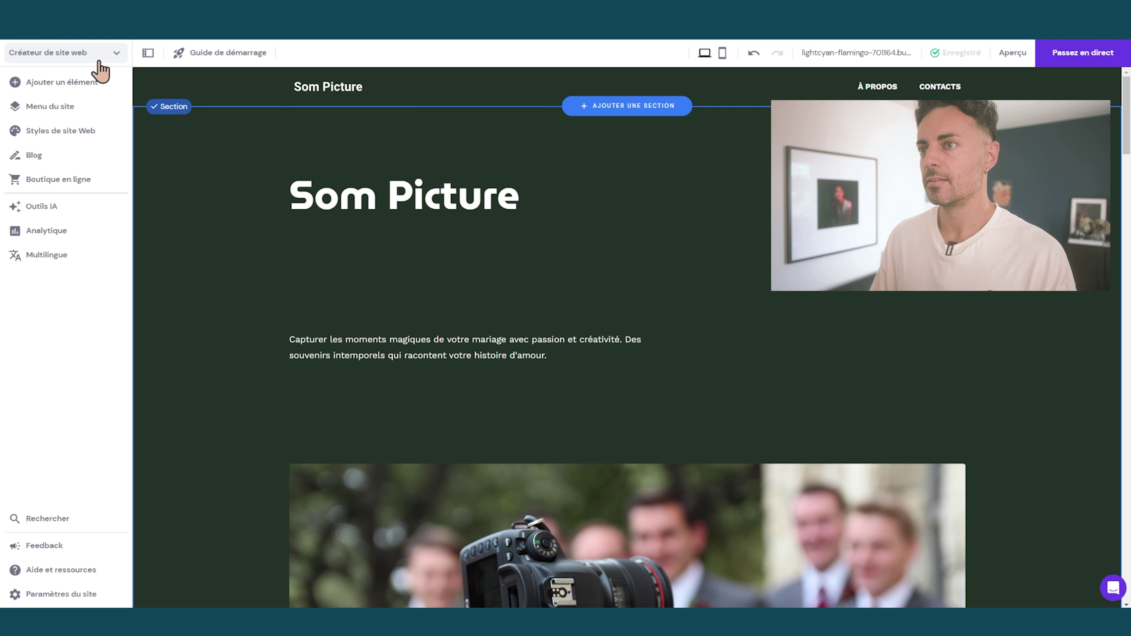
click(97, 56)
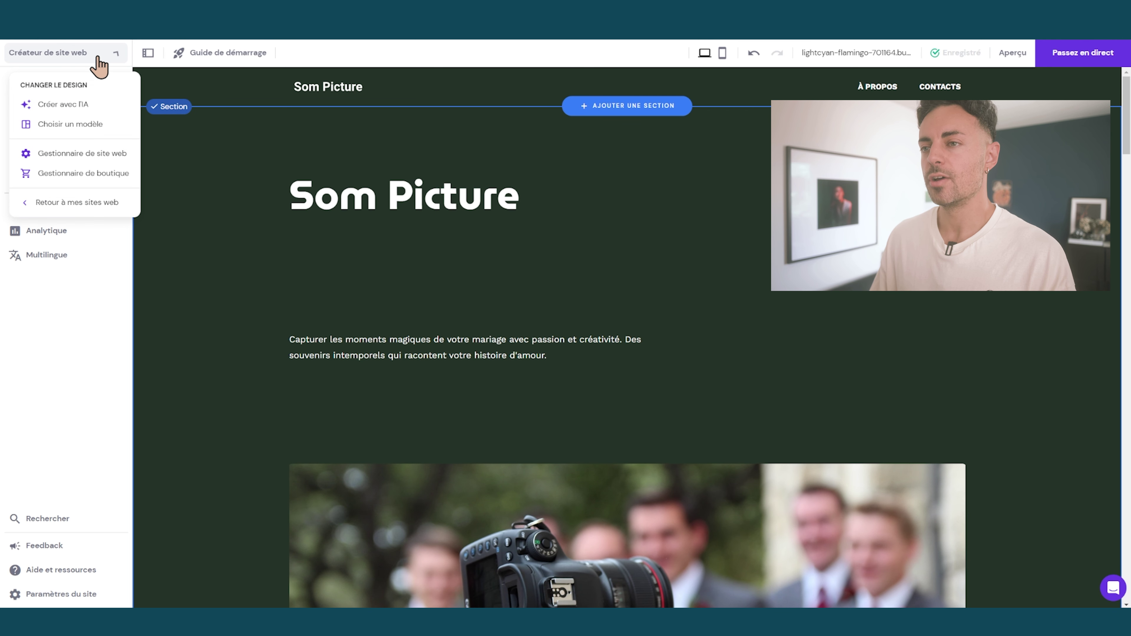
click(87, 126)
Step: Look through the available website templates and filter them to the Photographie category
scroll(171, 273, down, 10)
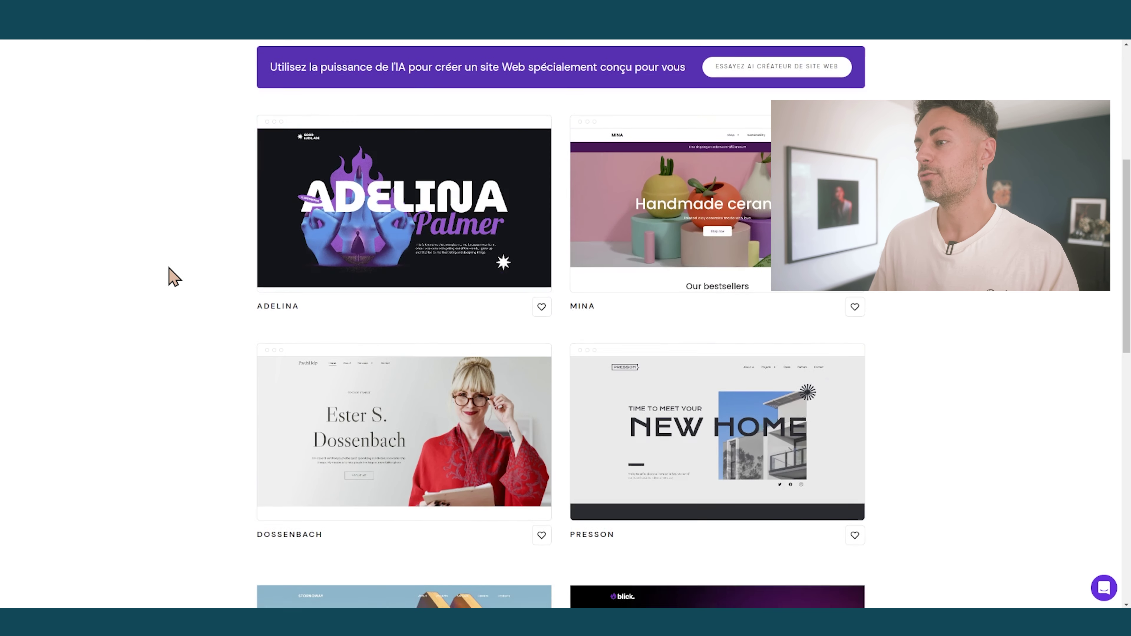
scroll(174, 279, up, 10)
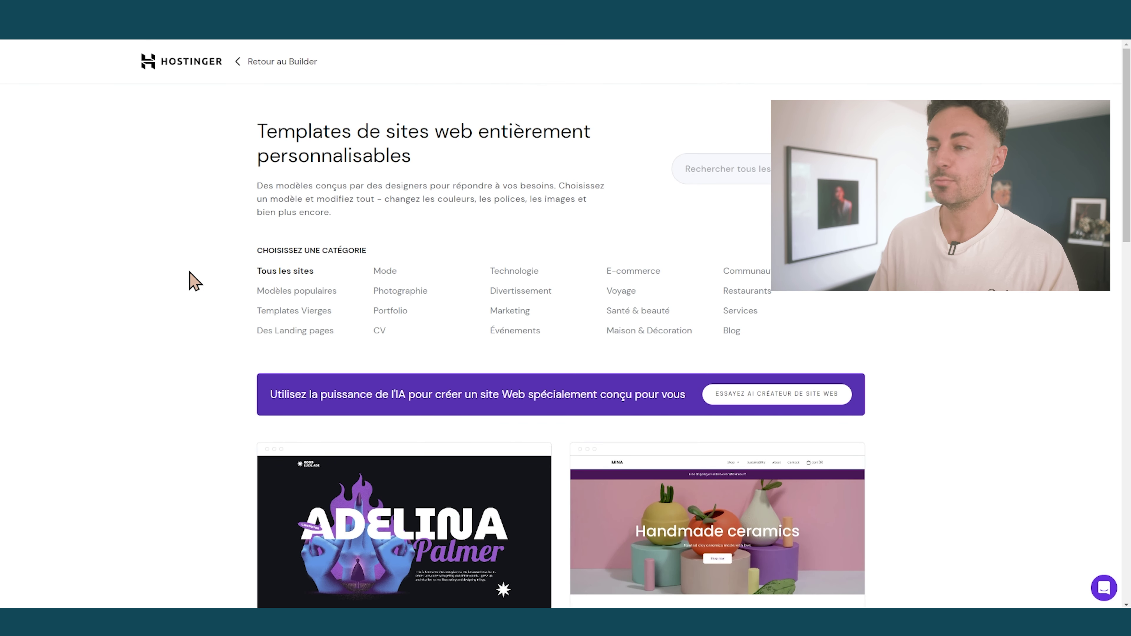
click(386, 291)
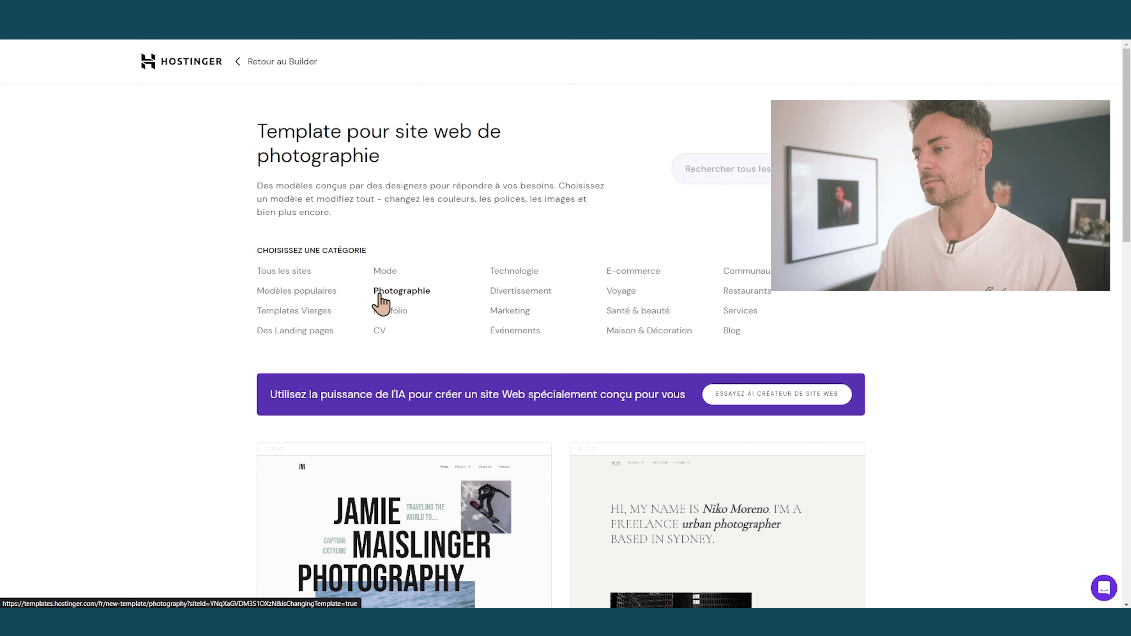
Step: Choose the Isla wedding photography template from the Photographie category as the website's new design
scroll(222, 333, down, 5)
scroll(221, 338, down, 10)
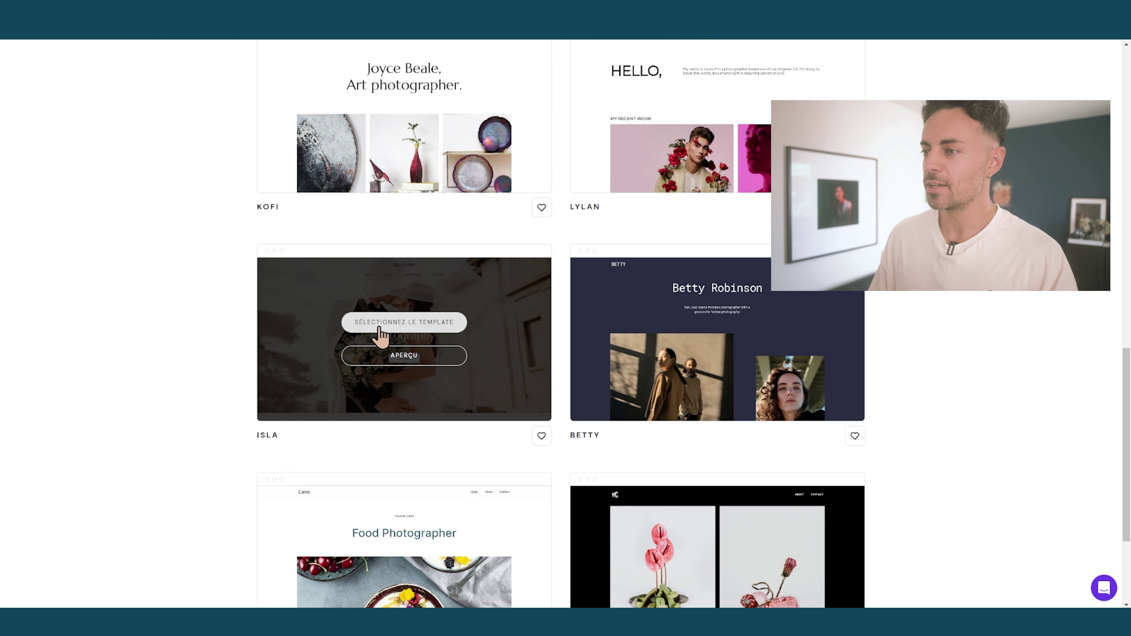
click(416, 324)
click(416, 334)
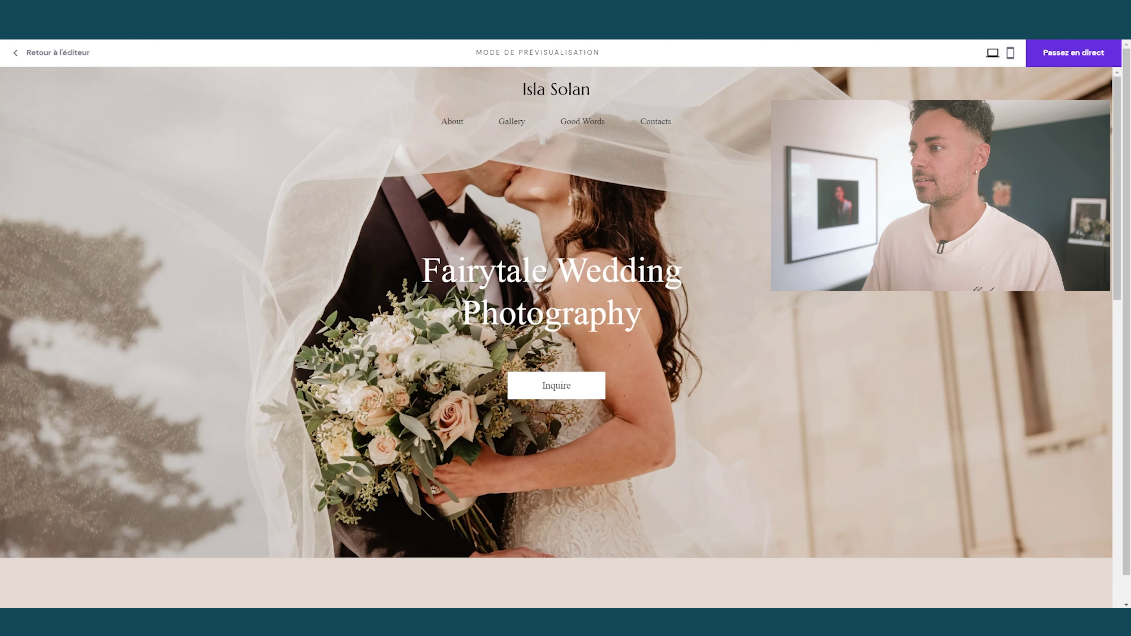
Step: Look over the Isla template's home page in preview mode and open its Gallery page
scroll(924, 311, down, 15)
scroll(909, 309, up, 15)
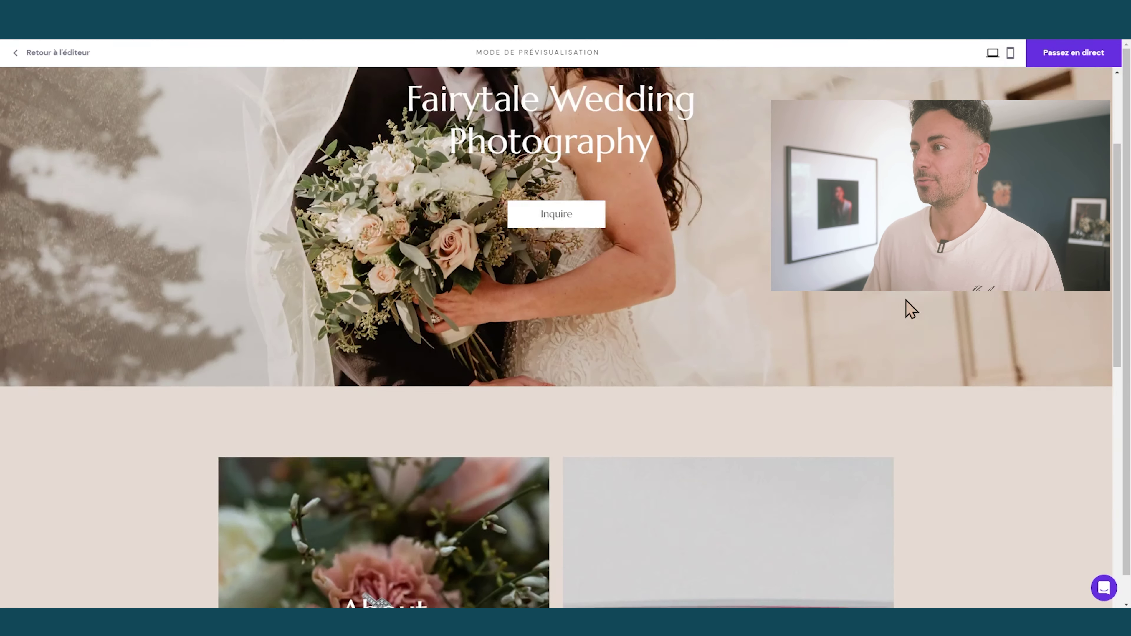
click(504, 123)
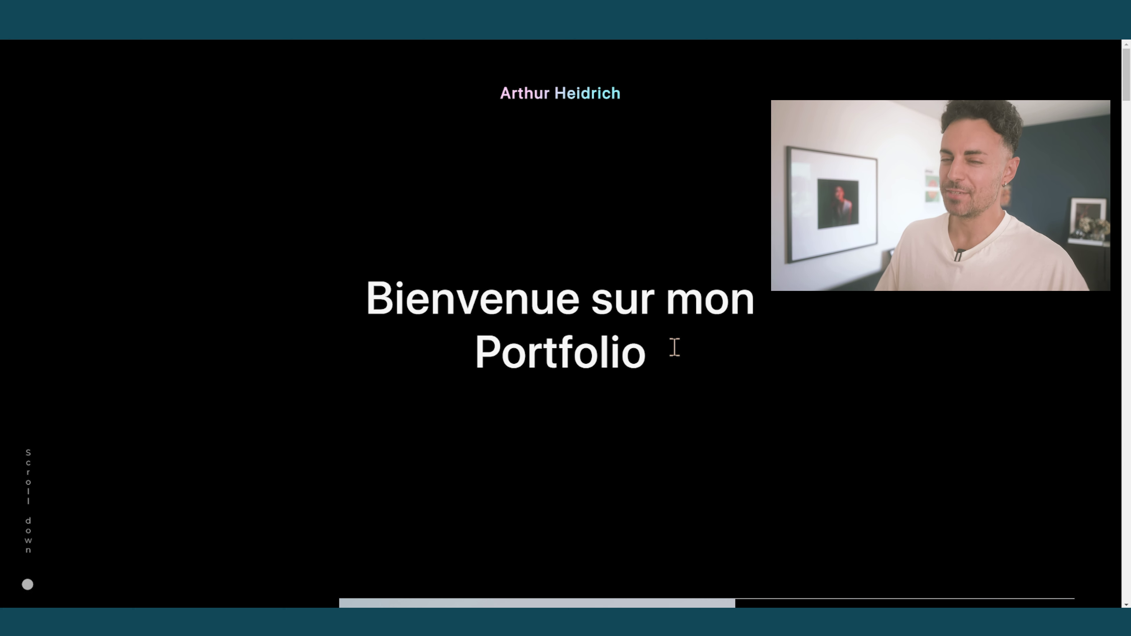
Step: Examine the "Bienvenue sur mon Portfolio" example site, including its welcome title, photo sections and the series pages linked from "Voir plus"
drag(368, 298, 735, 356)
click(732, 355)
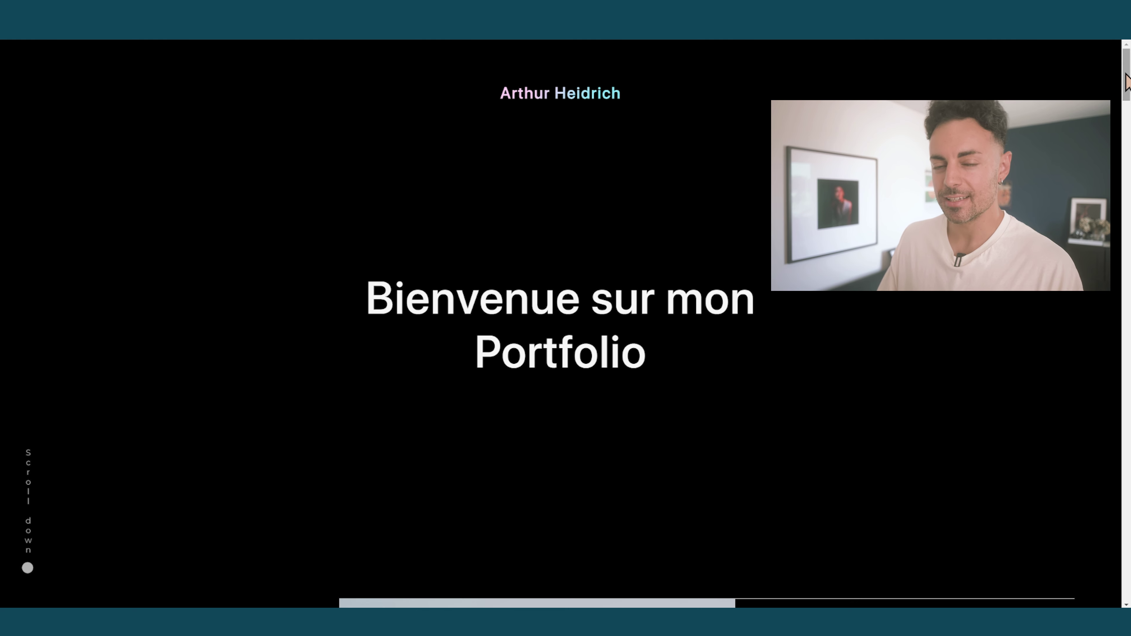
drag(1123, 82, 693, 306)
scroll(692, 305, up, 7)
scroll(707, 290, down, 5)
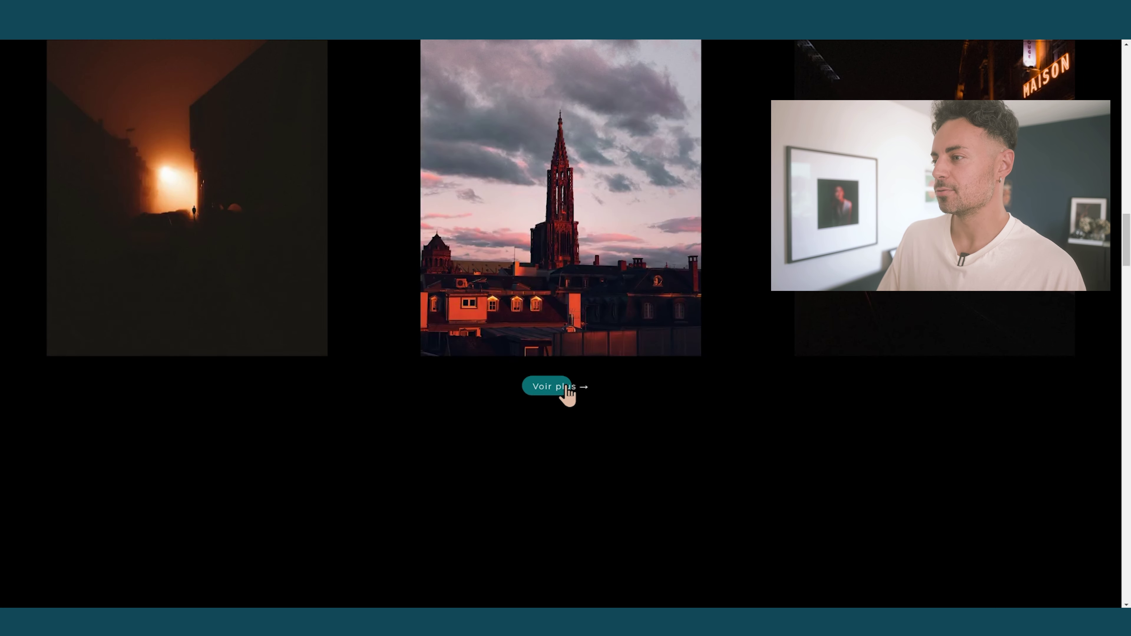
click(565, 386)
drag(1126, 84, 1098, 539)
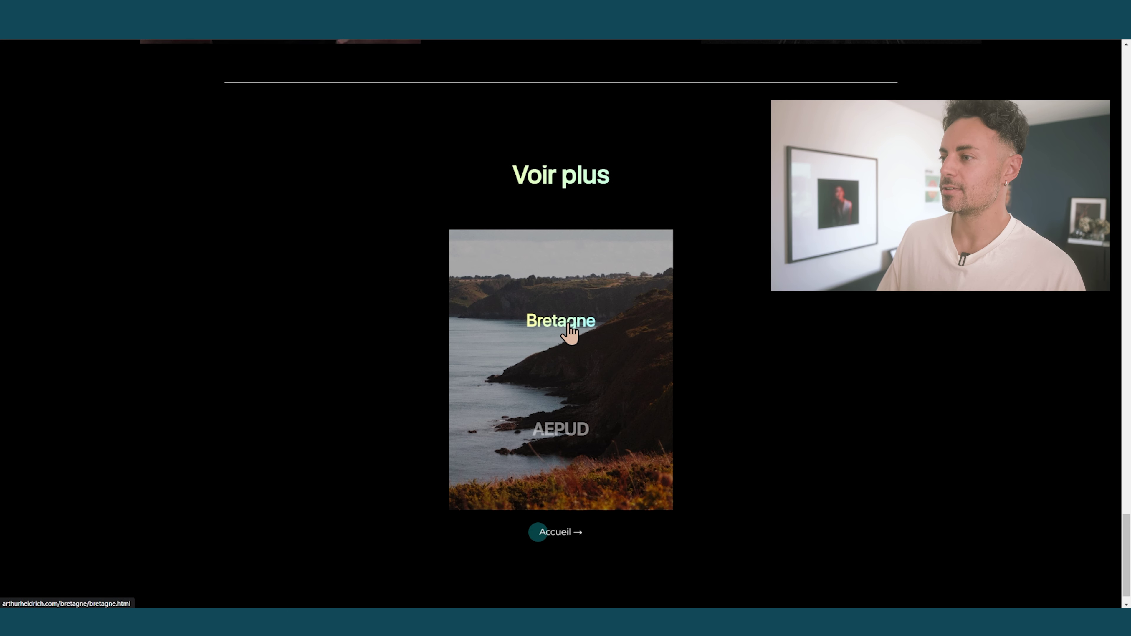
click(575, 434)
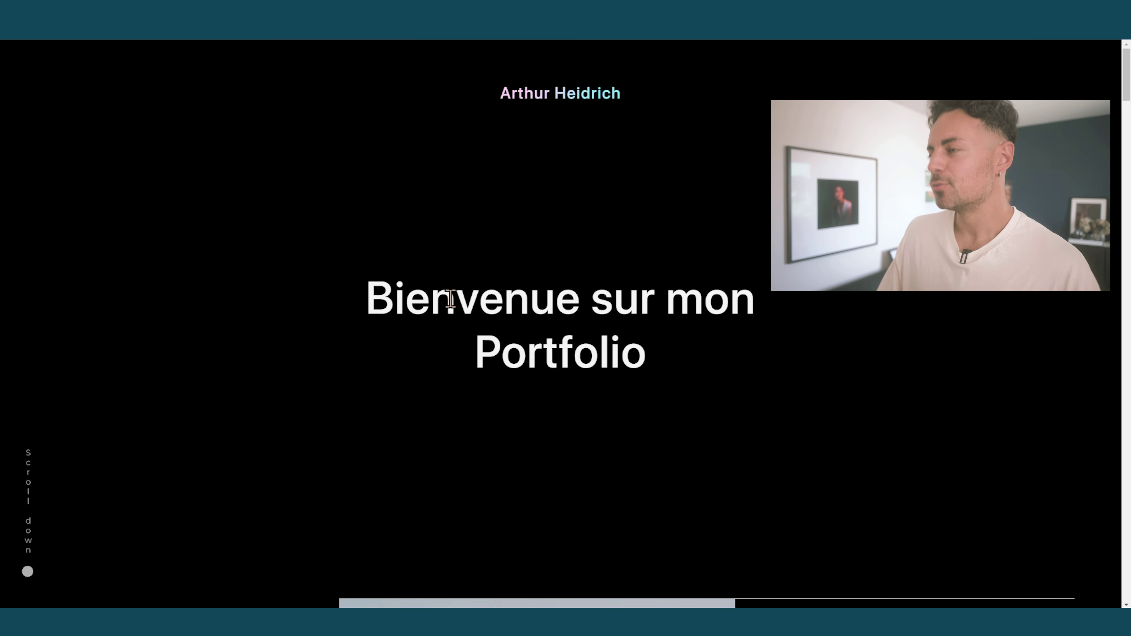
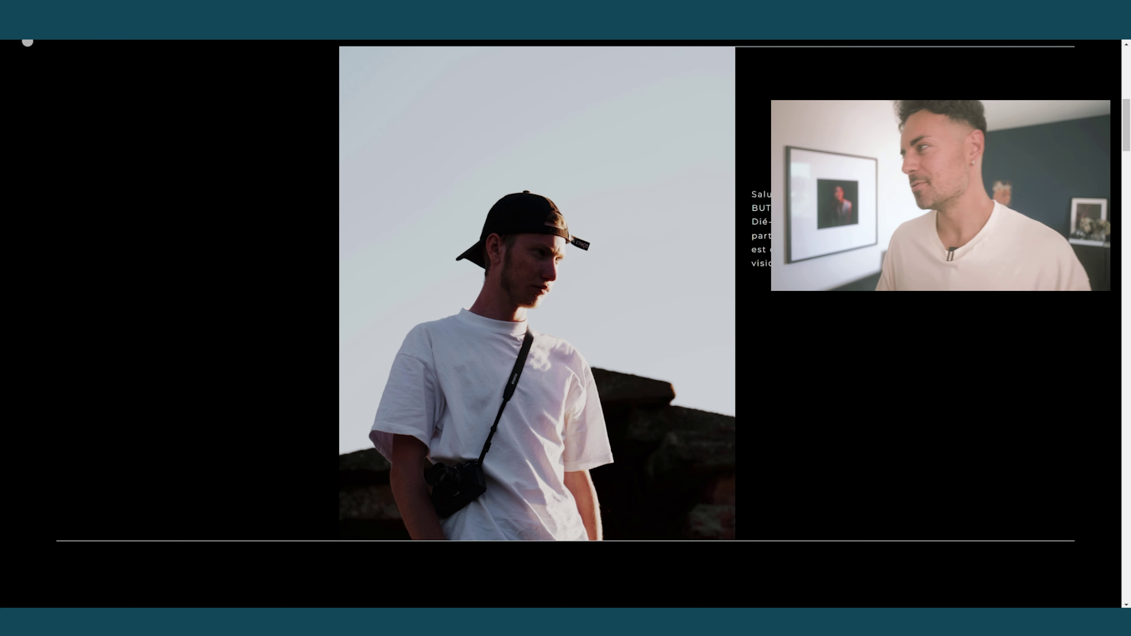
Step: Review the example portfolio's home page from the photographer's introduction down to the "Me Contacter" section and back to the welcome title
scroll(916, 256, down, 8)
scroll(916, 255, up, 8)
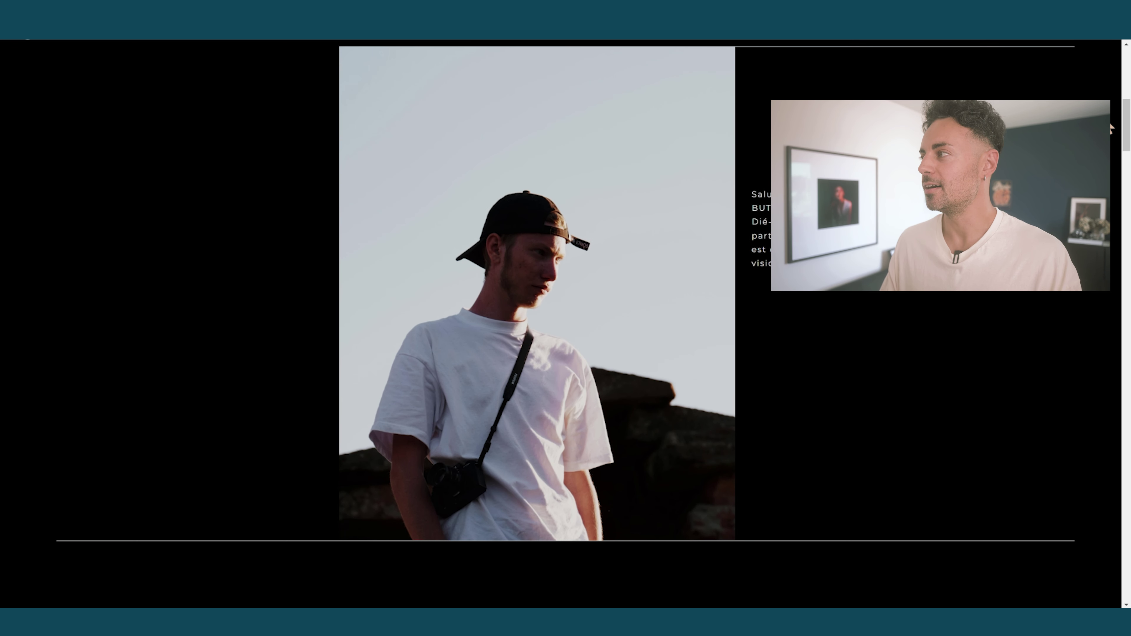
drag(1124, 145, 1103, 591)
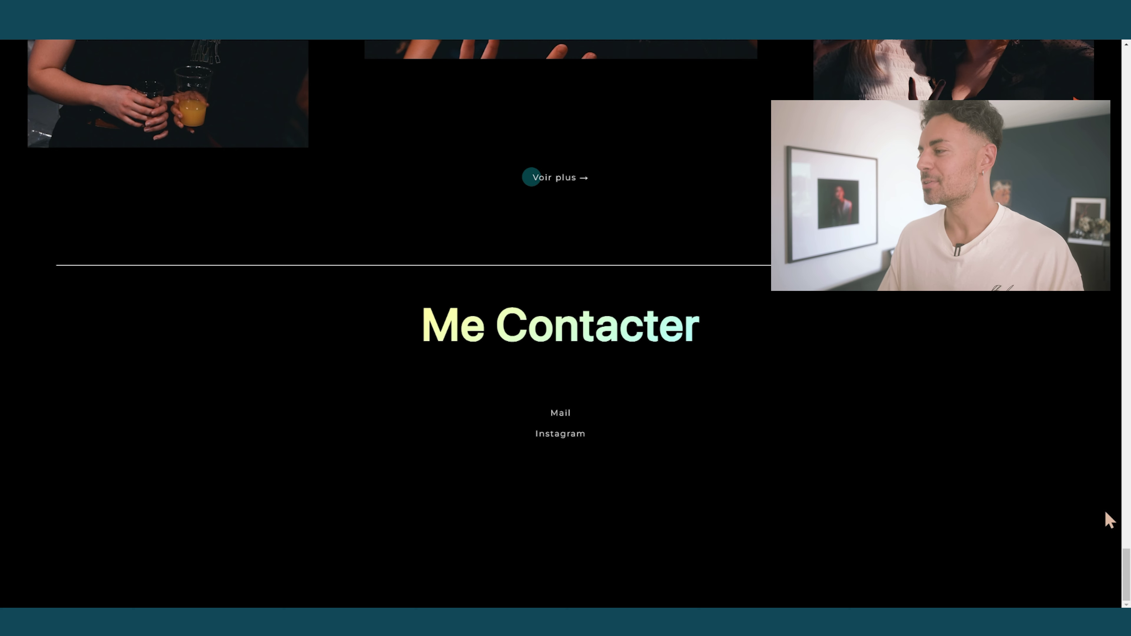
drag(1128, 574, 1128, 67)
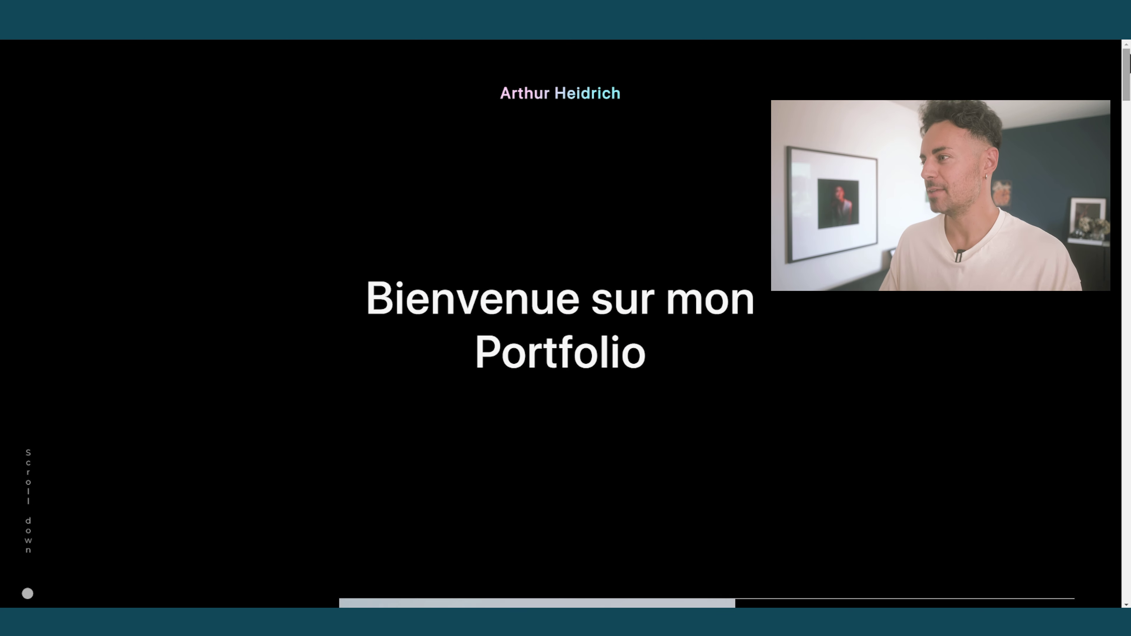
scroll(841, 312, down, 5)
scroll(842, 315, up, 5)
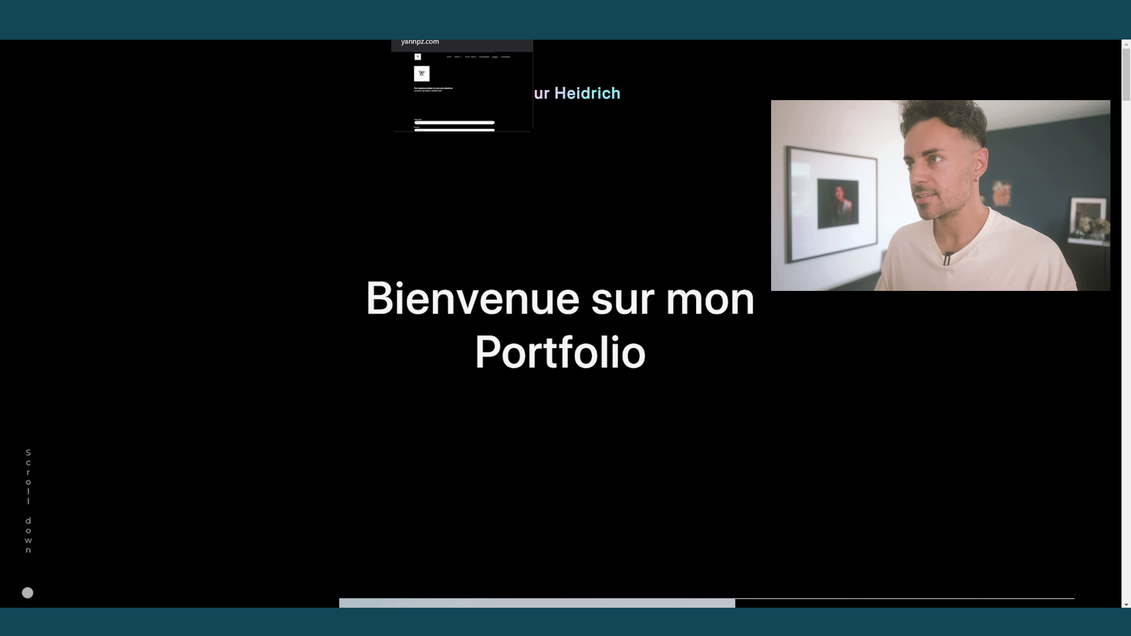
Step: Compare the example portfolio's welcome screen with the mhphotographys.com home page, noting the tagline under "Photographe Pau"
scroll(574, 267, down, 5)
scroll(558, 301, up, 5)
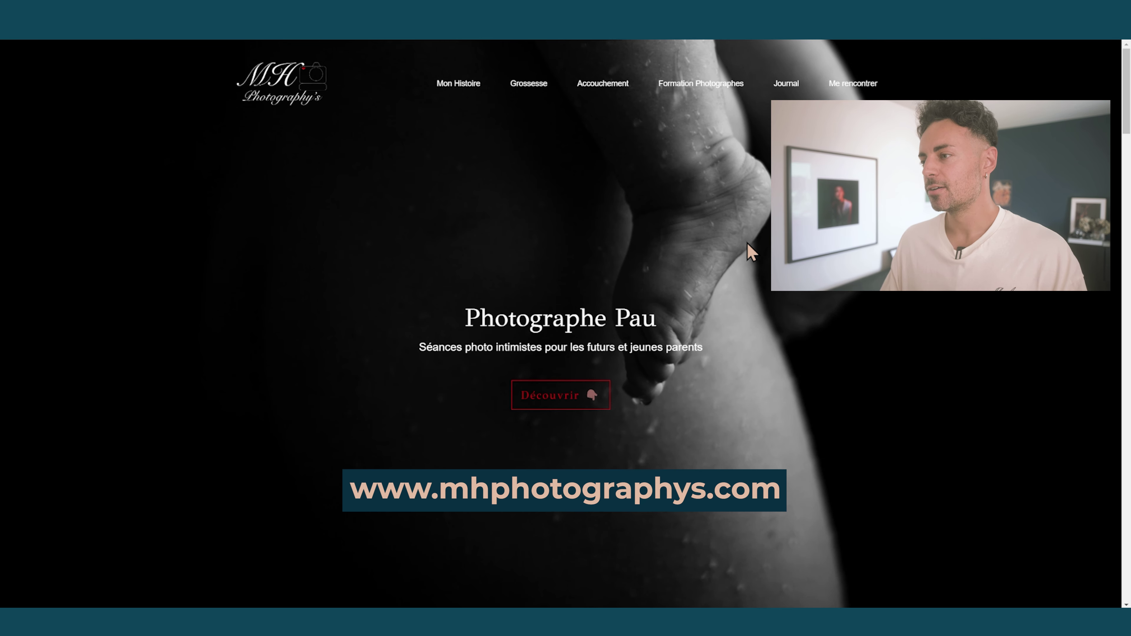
triple_click(708, 353)
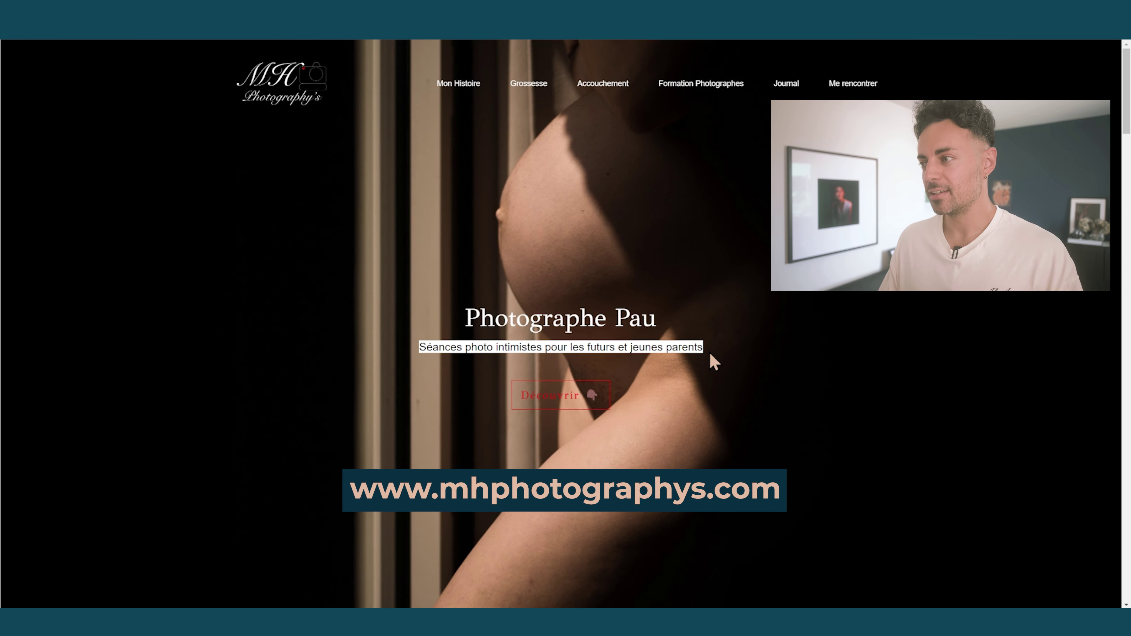
click(709, 352)
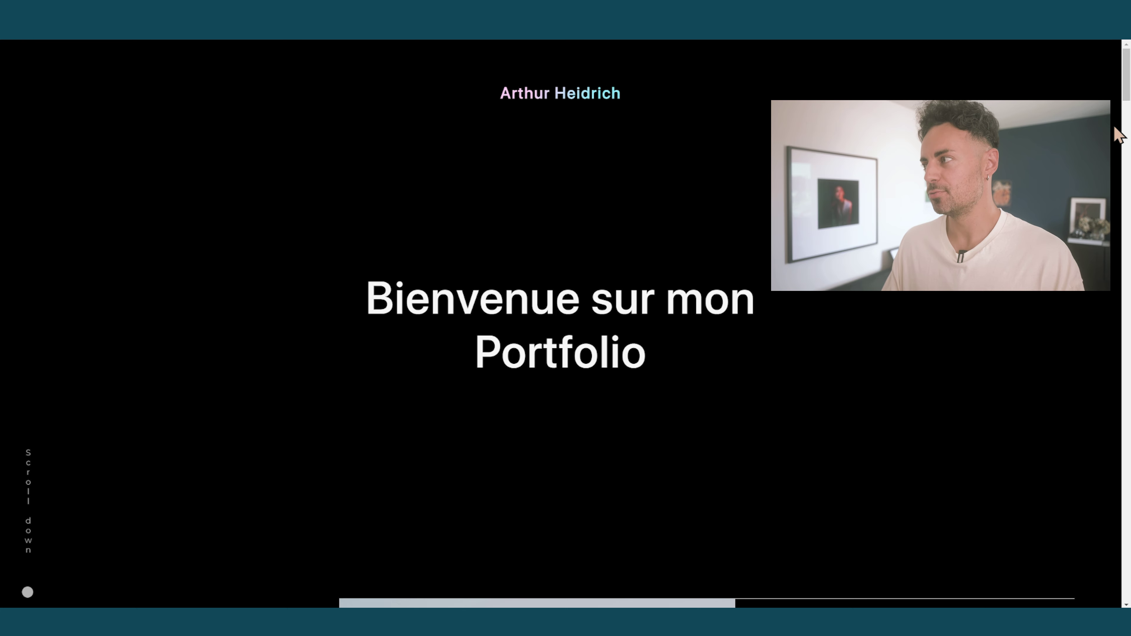
mouse_move(1126, 80)
mouse_down()
mouse_move(1126, 119)
mouse_move(1126, 80)
mouse_up()
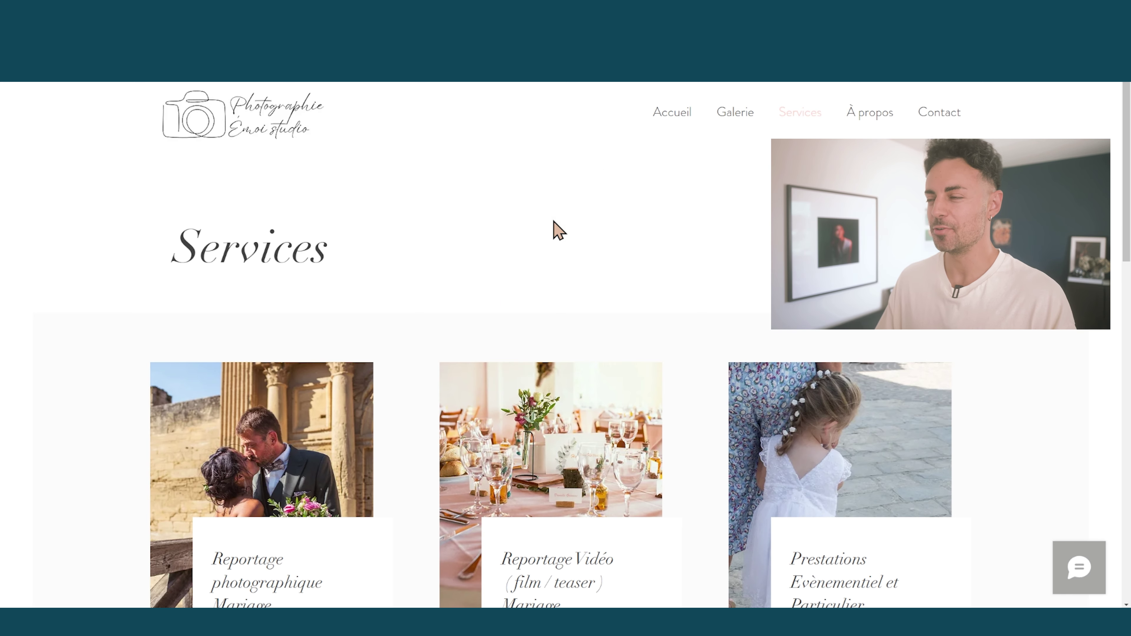
Step: Examine the Services page of the Photographie Émoi studio site, including the titles and descriptions of its wedding photo and video offers
scroll(554, 223, down, 3)
scroll(641, 181, up, 3)
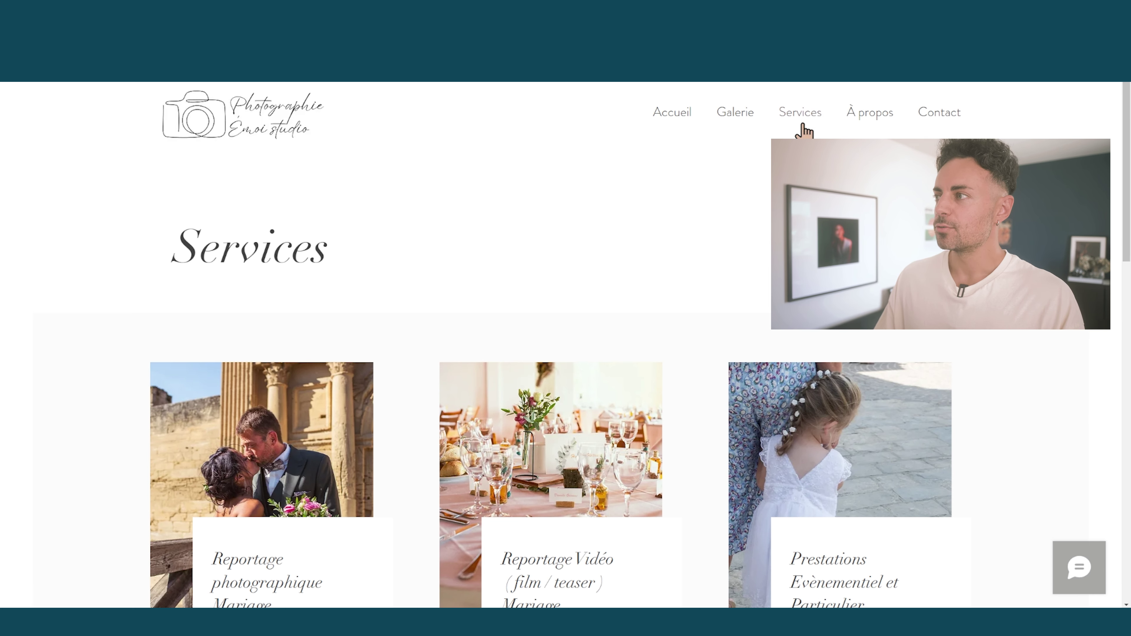
scroll(663, 183, down, 6)
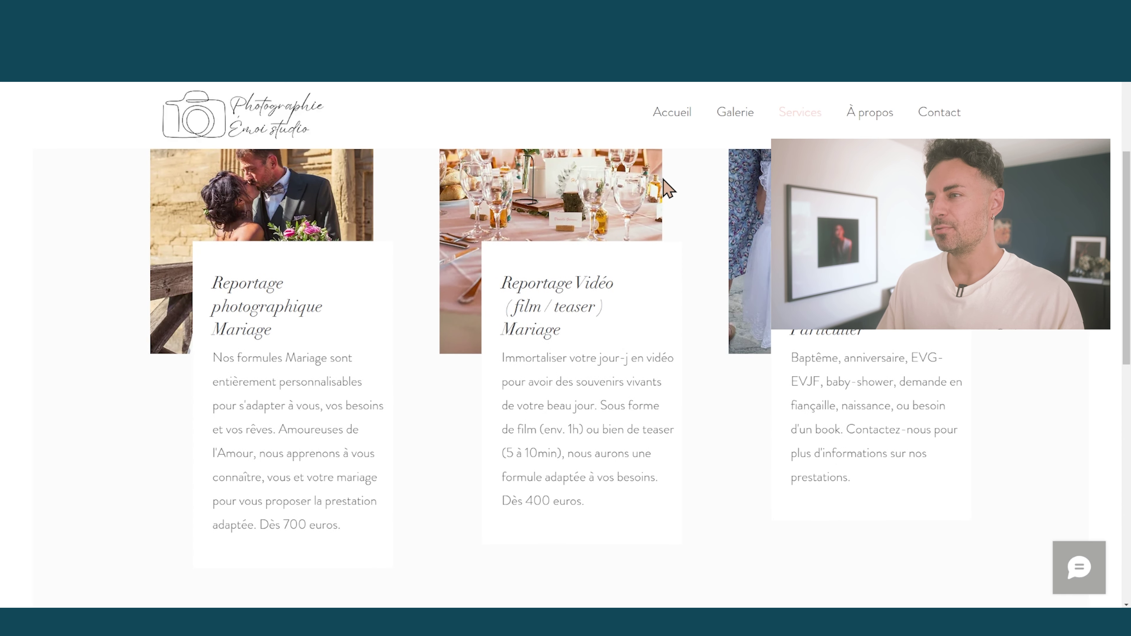
drag(250, 287, 291, 341)
click(291, 339)
scroll(290, 337, down, 1)
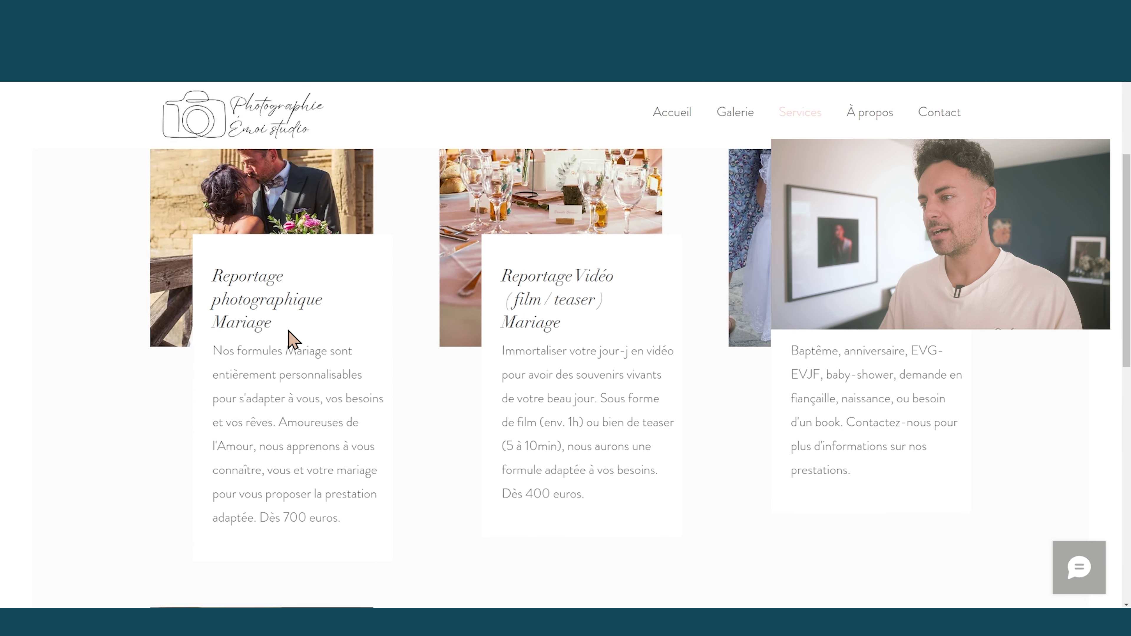
drag(213, 225, 365, 459)
click(370, 479)
drag(517, 227, 621, 285)
click(622, 288)
drag(552, 303, 617, 447)
click(617, 447)
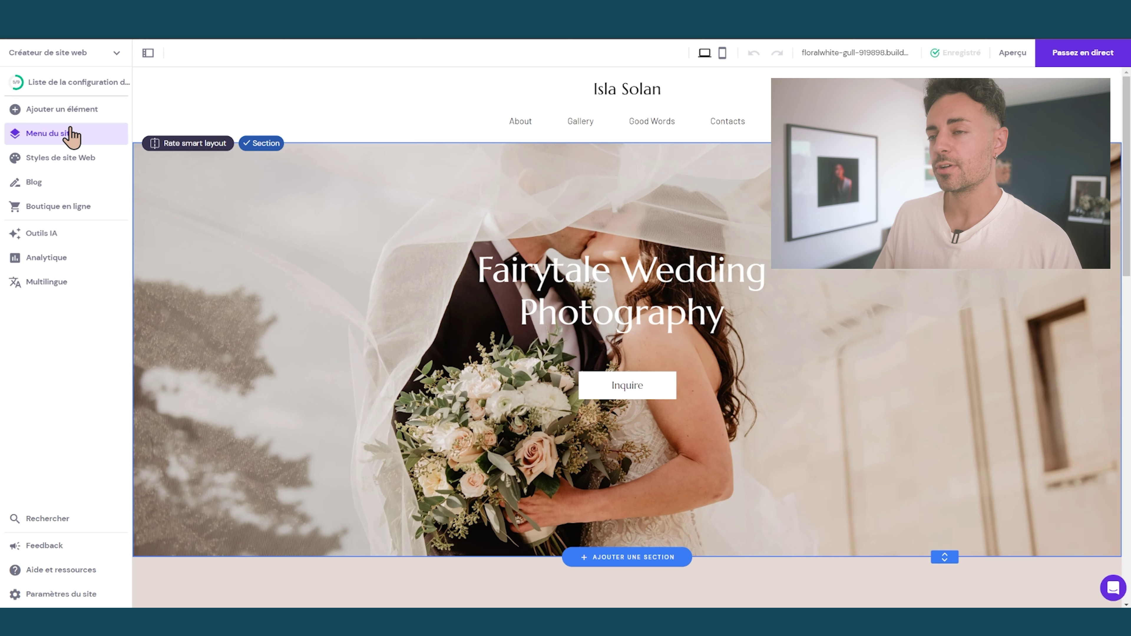
Step: Add a Services page to the Isla site using the page layout with two services per row
click(83, 133)
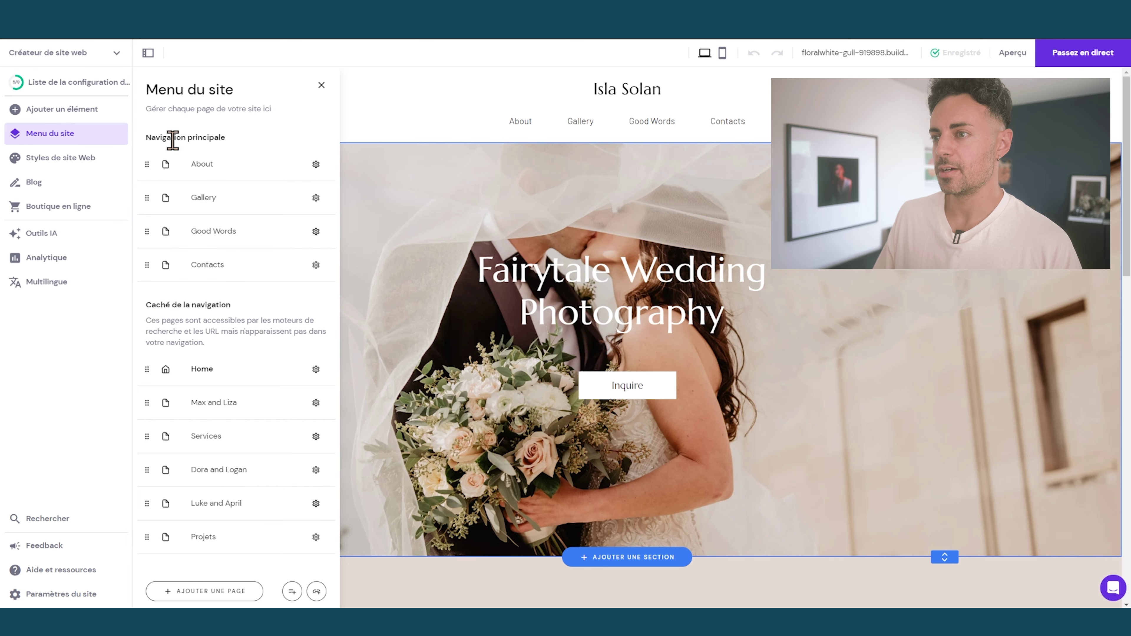
click(214, 592)
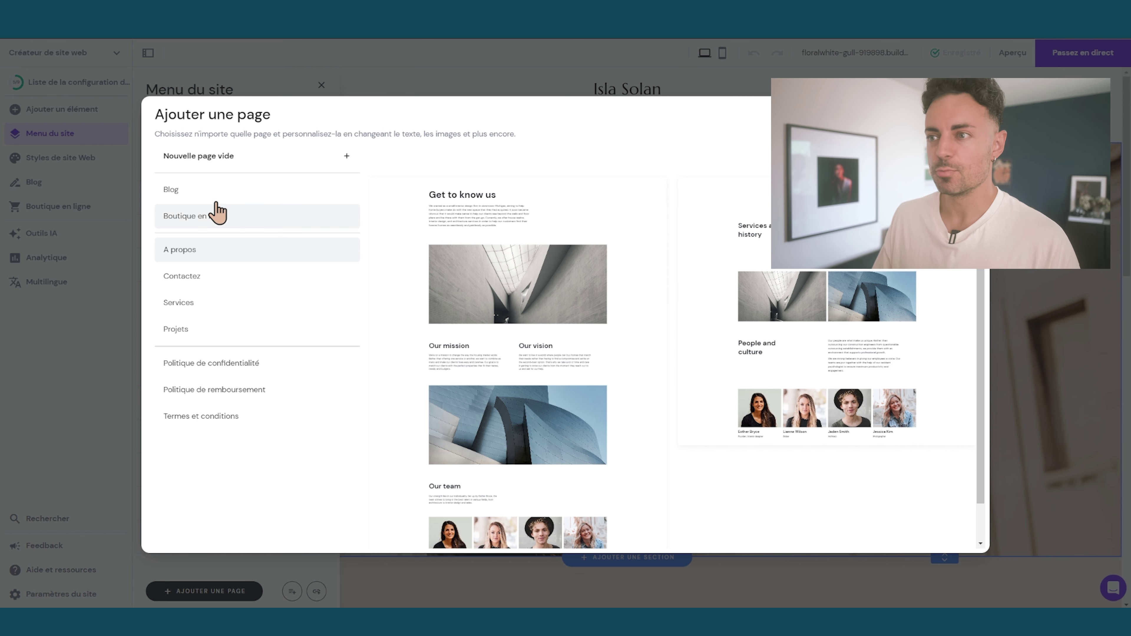
click(217, 307)
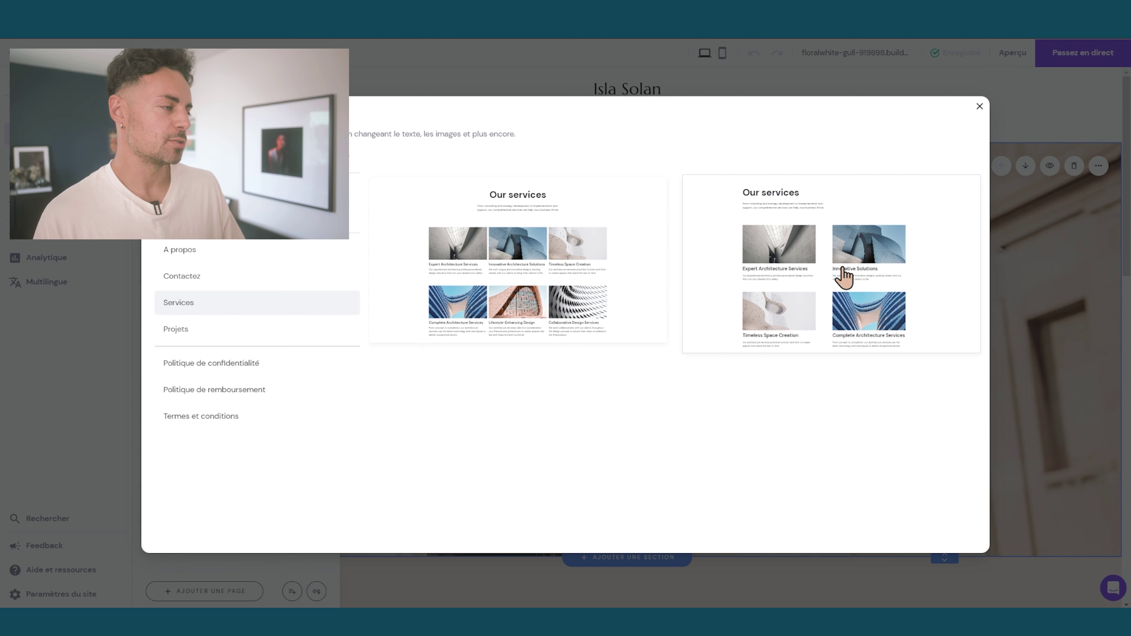
click(831, 257)
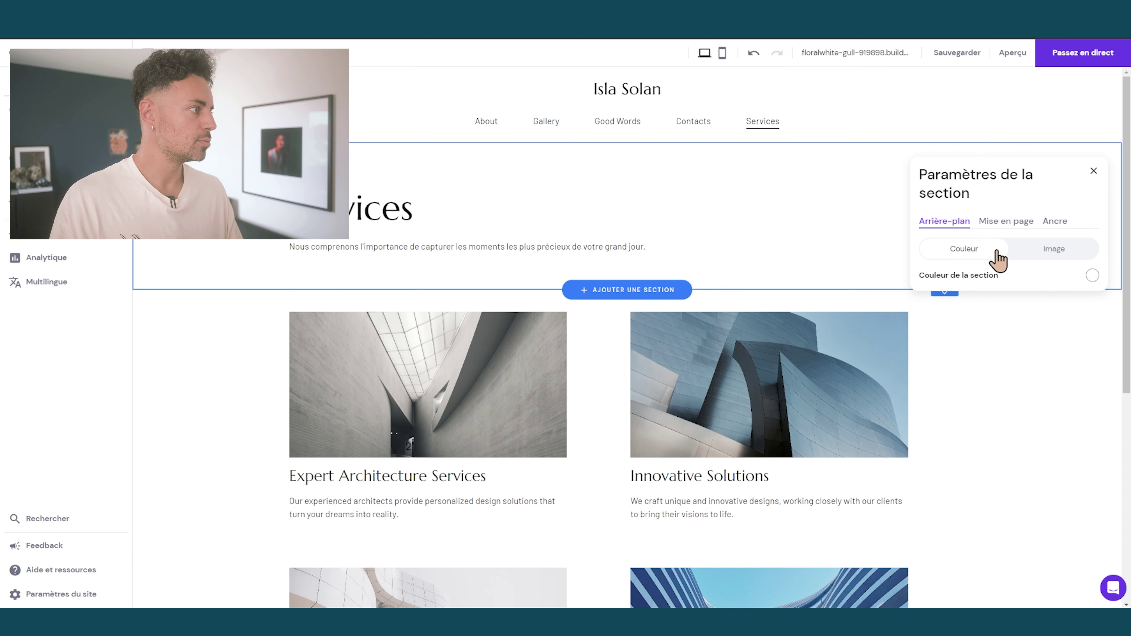
Step: Set the background of the Services title section and first services row to beige #f0e5dd, and delete the second services row
click(1092, 275)
click(870, 191)
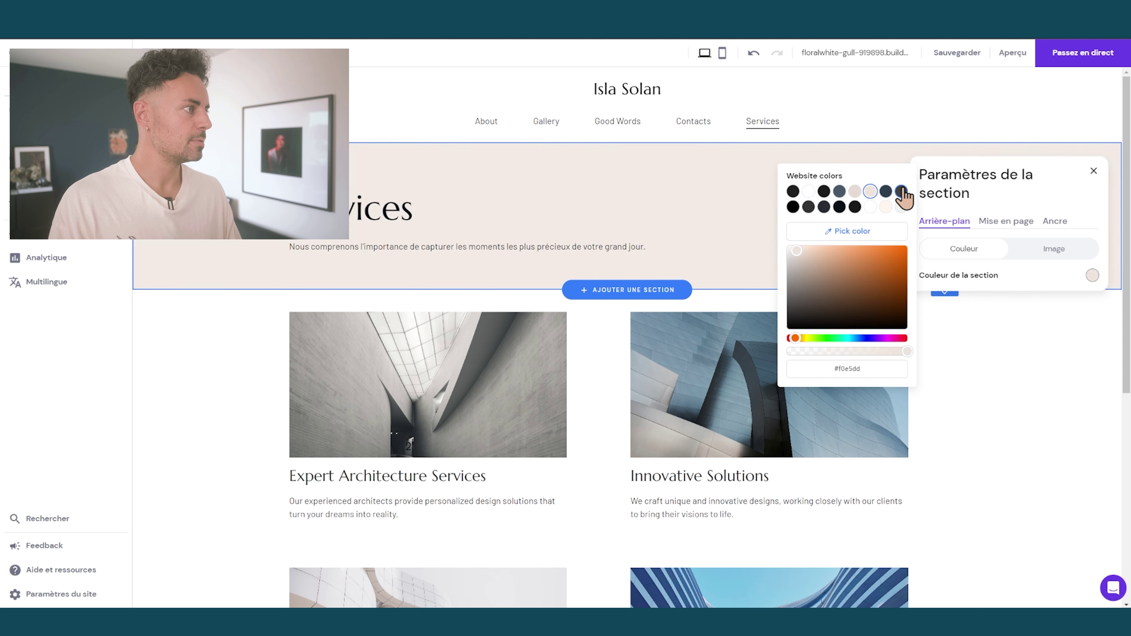
click(983, 365)
click(1092, 422)
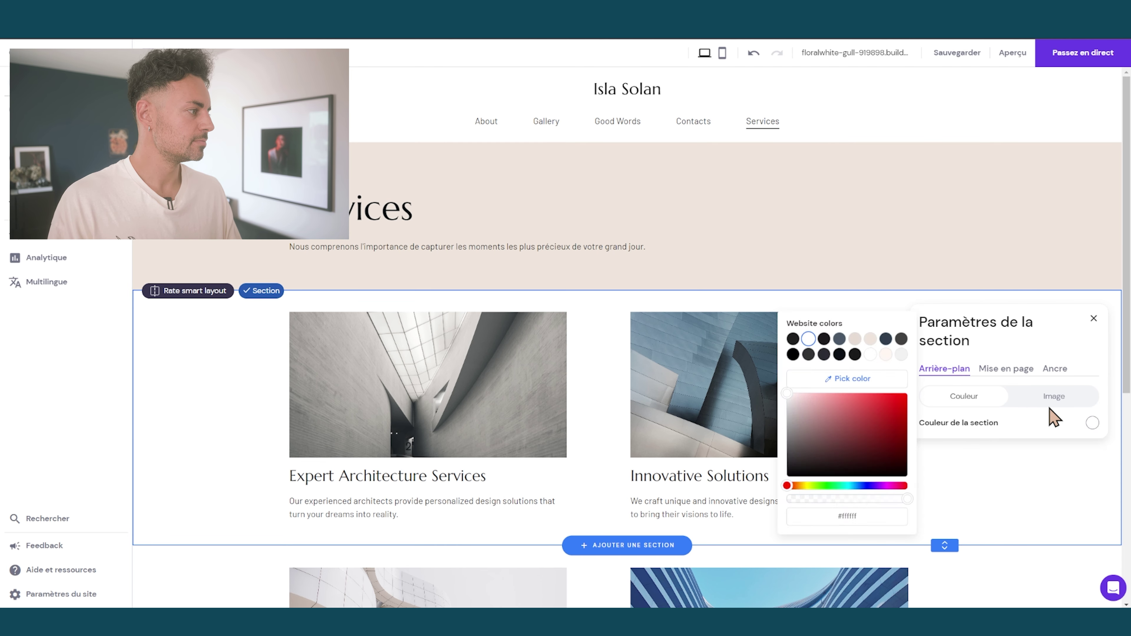
click(870, 339)
scroll(989, 334, down, 6)
click(1074, 241)
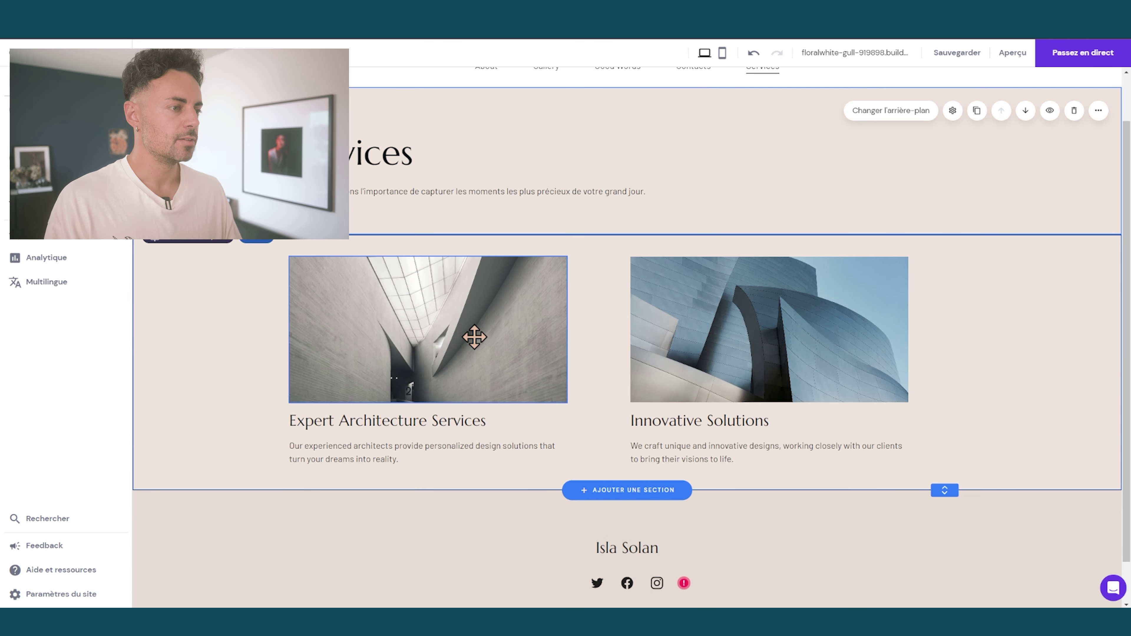
Step: Replace the Expert Architecture Services image with the bride and groom photo dsc_8167 and shift its crop to show both faces
click(337, 238)
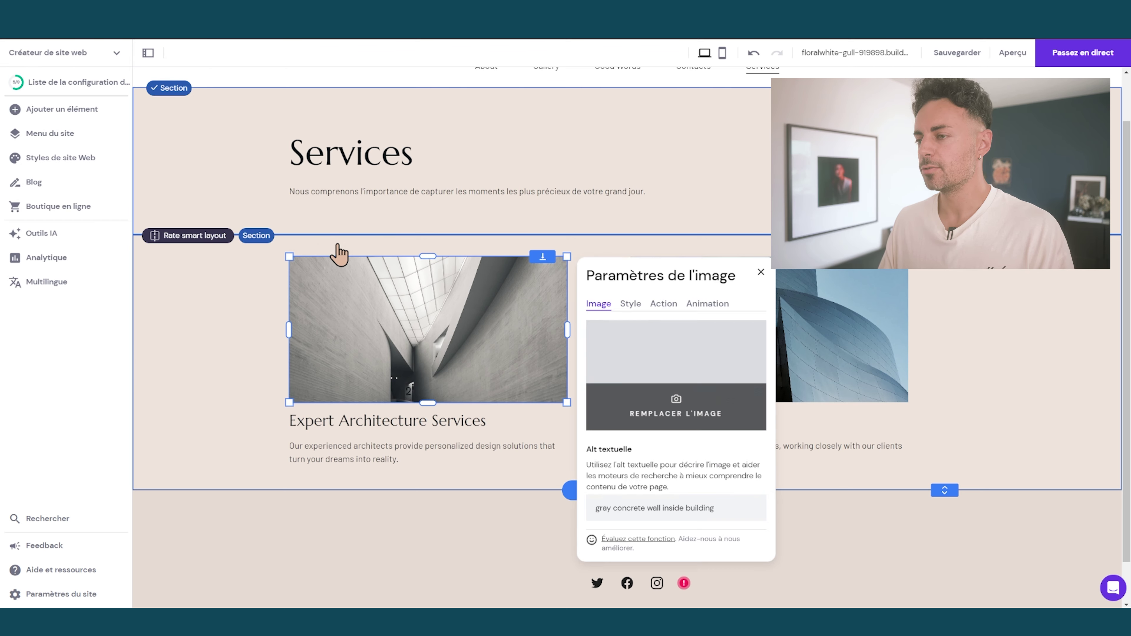
click(669, 406)
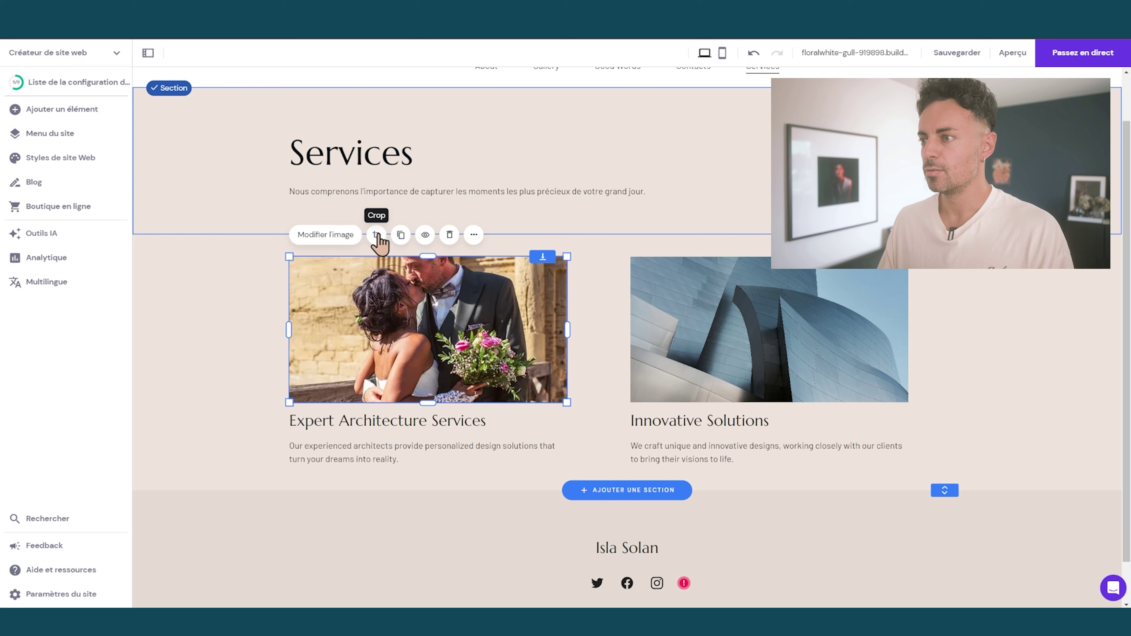
click(373, 233)
drag(429, 290, 435, 355)
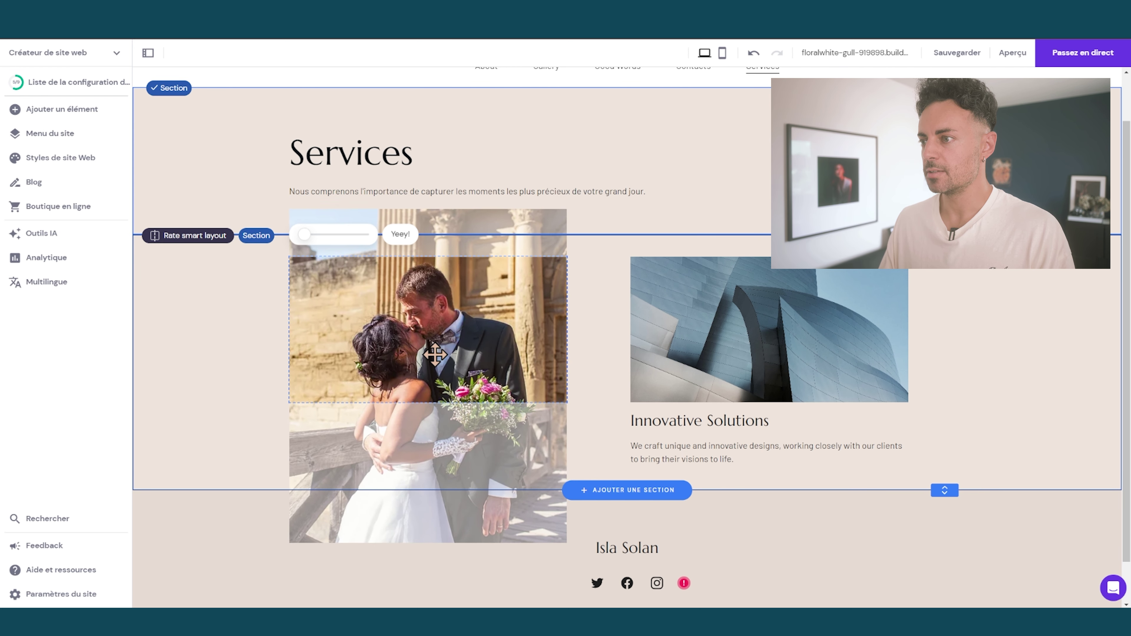
click(225, 362)
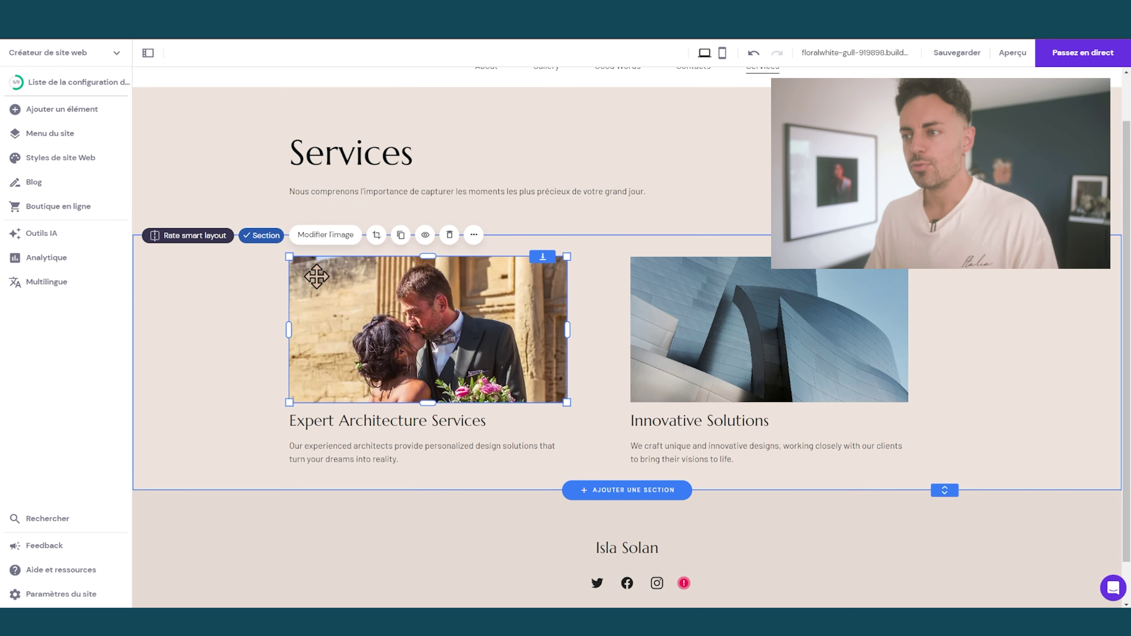
Step: Replace the Expert Architecture Services image with the media library photo "text" showing the couple's hands with rings
click(346, 248)
click(683, 413)
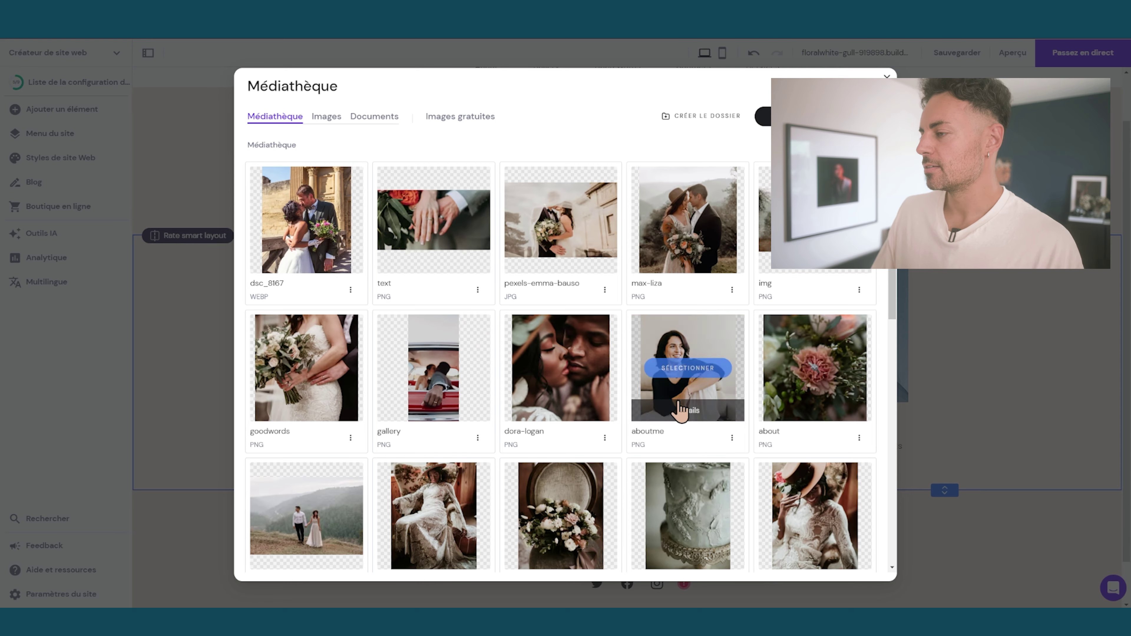
click(433, 220)
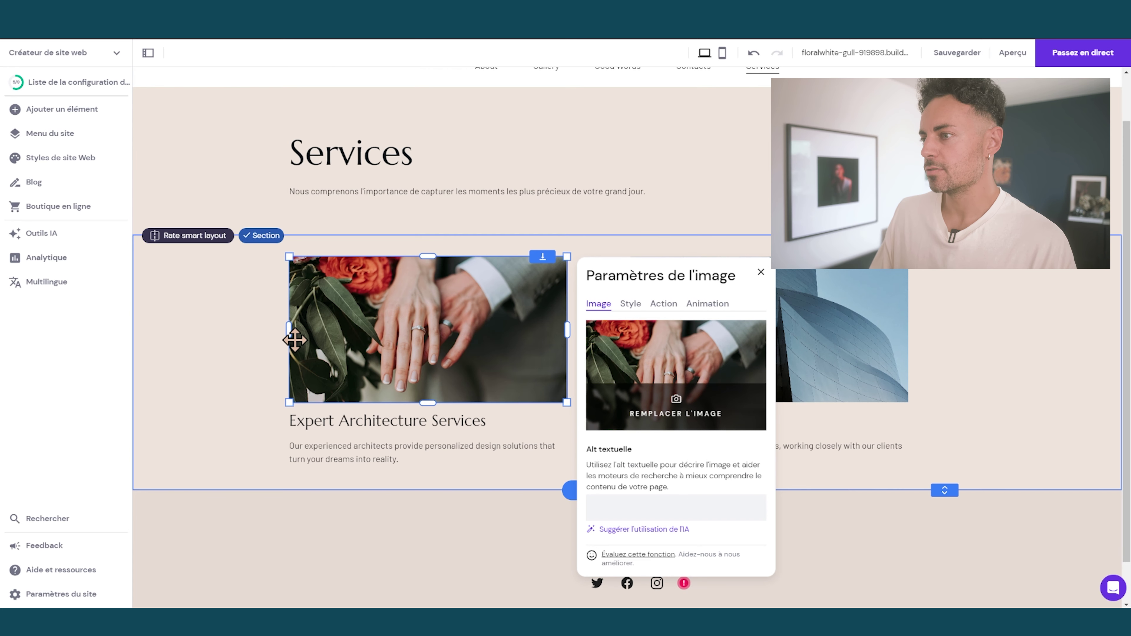
click(236, 362)
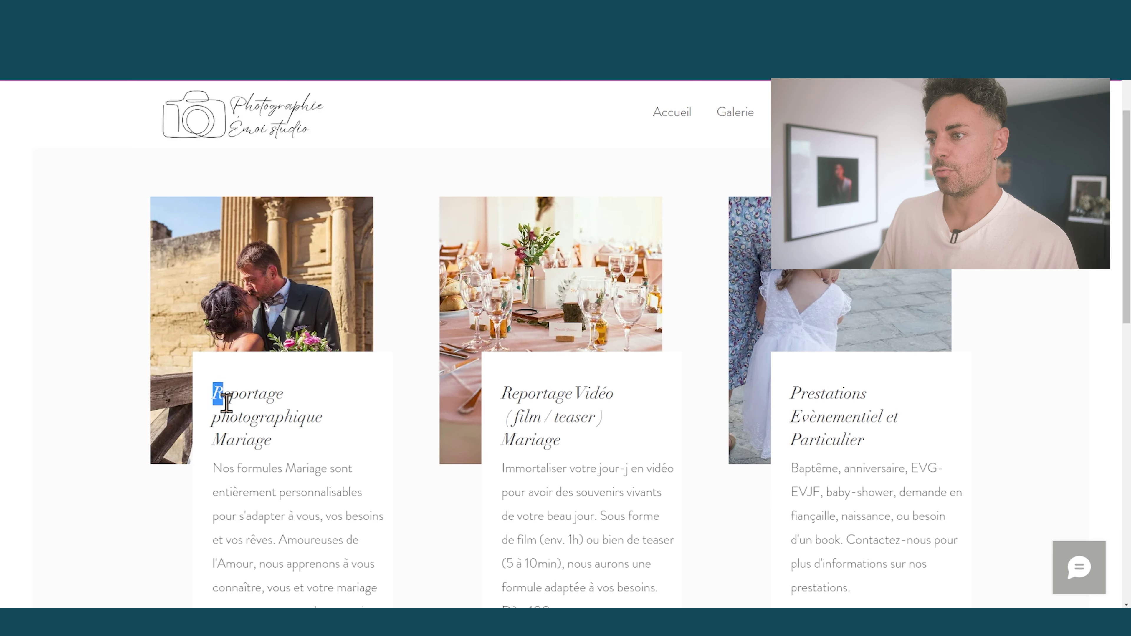
Step: Copy the "Reportage photographique Mariage" title and description from the Émoi studio site into the first service's text on the Services page
drag(217, 395, 296, 450)
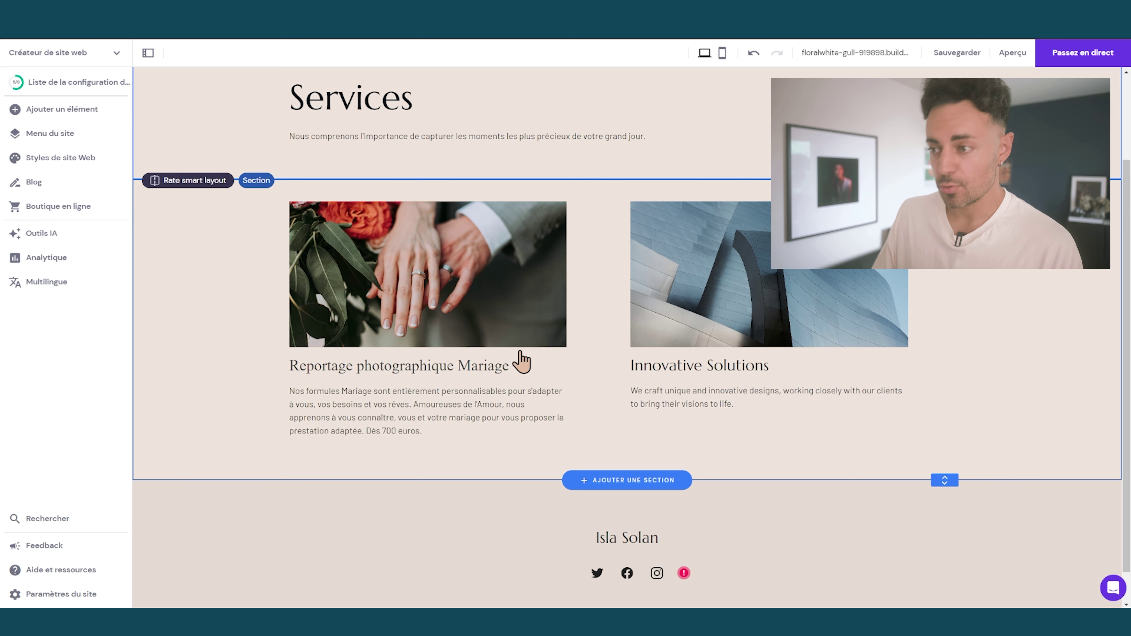
scroll(495, 386, up, 1)
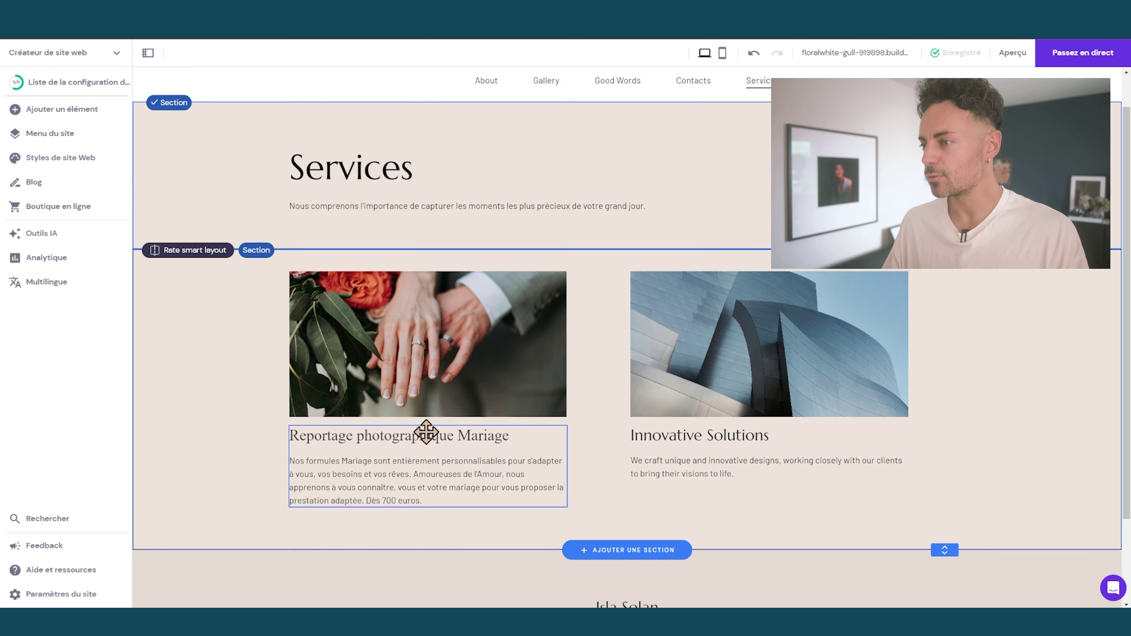
scroll(427, 433, down, 1)
click(215, 435)
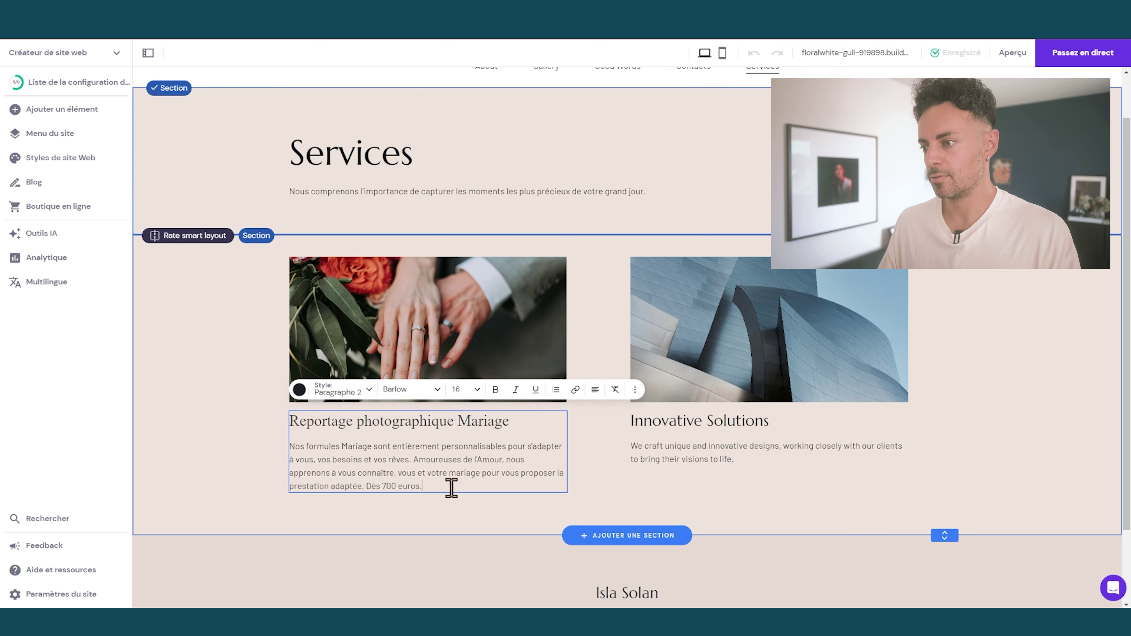
Step: Cut the first service's description after "vos besoins et vos rêves." and add the line "Sur Mesure." below it, separated by a blank line
drag(451, 488, 285, 462)
key(BackSpace)
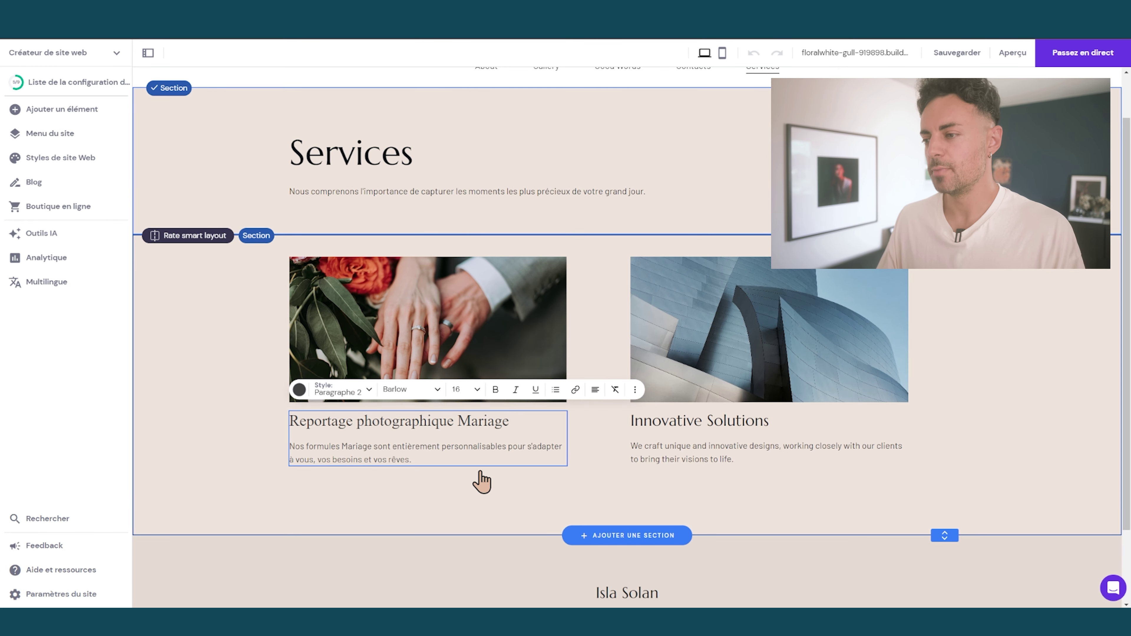
key(Return)
key(Return)
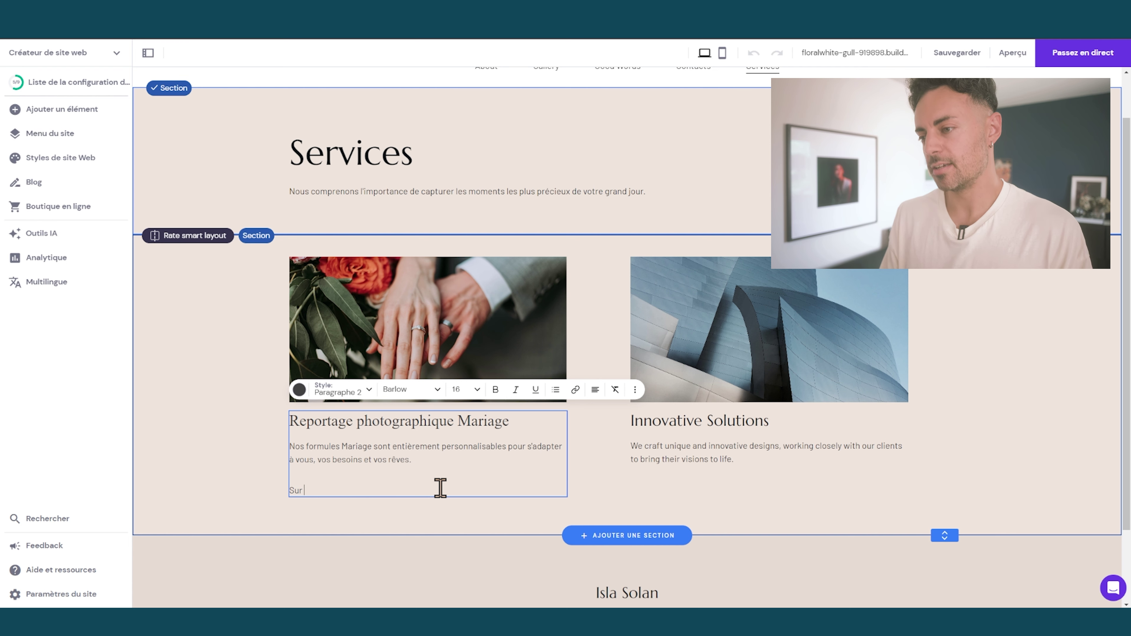
Step: Apply the Rubrique 6 text style to "Sur Mesure." and narrow the first service's text box to free space beside it
triple_click(441, 488)
click(343, 389)
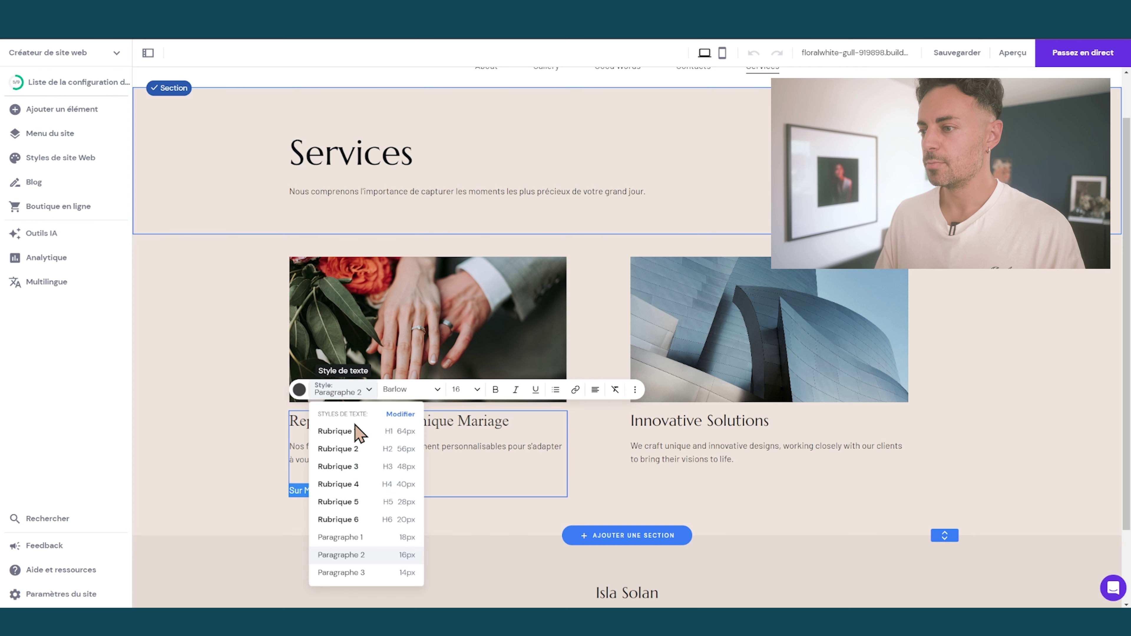
click(353, 501)
click(356, 392)
click(356, 519)
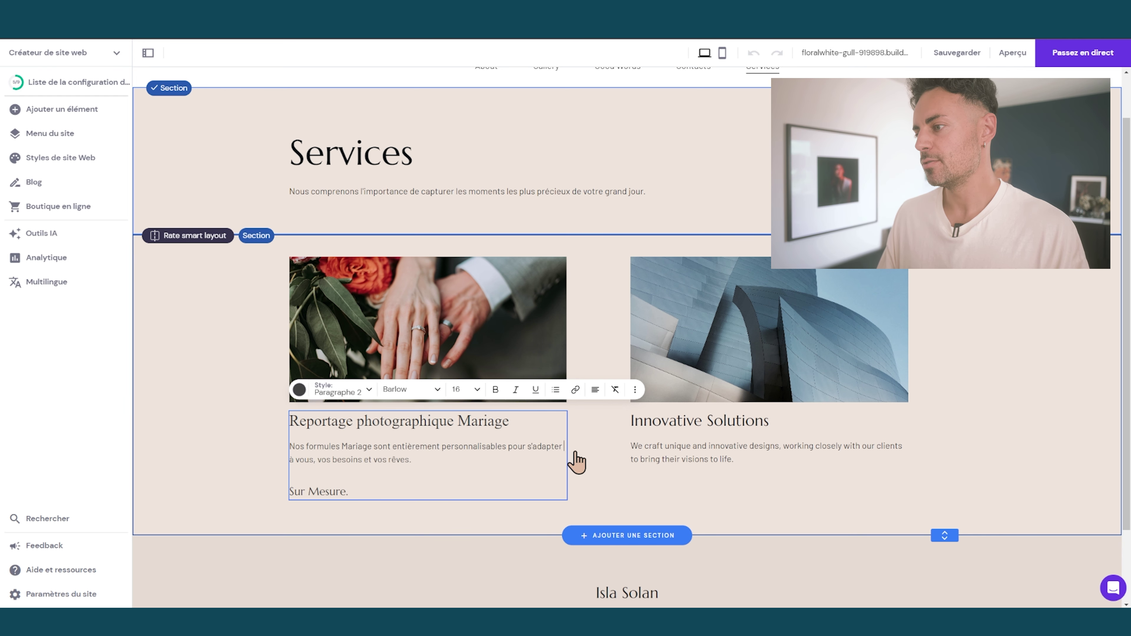
drag(563, 453, 463, 458)
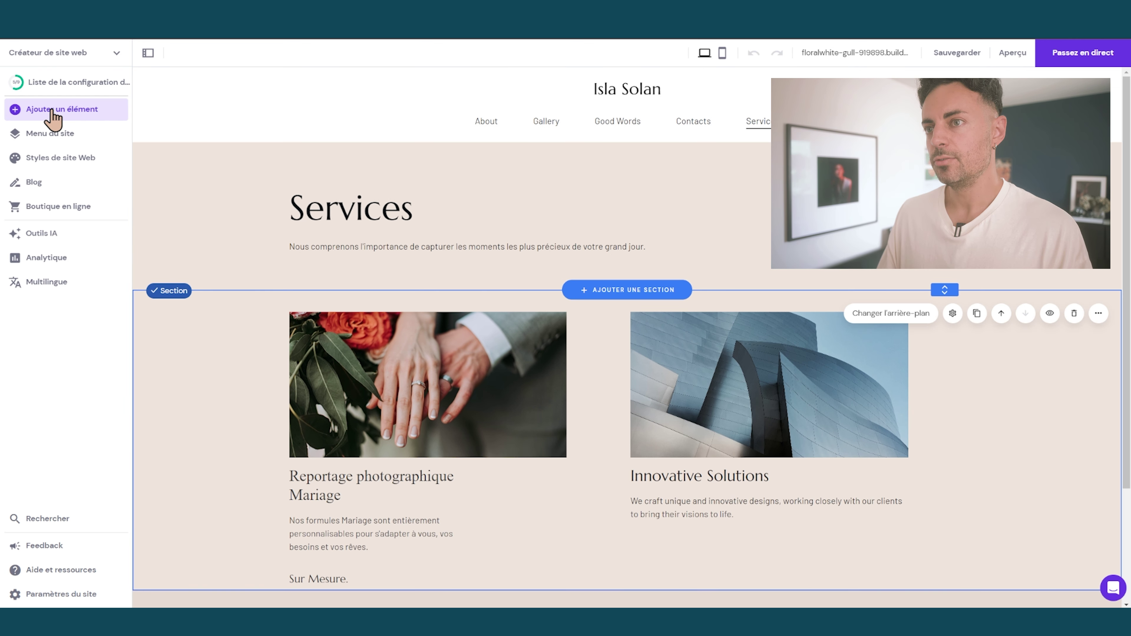
Step: Add a "700€" price in Rubrique 2 style beside the wedding service description, with "A partir de :" above it
click(530, 482)
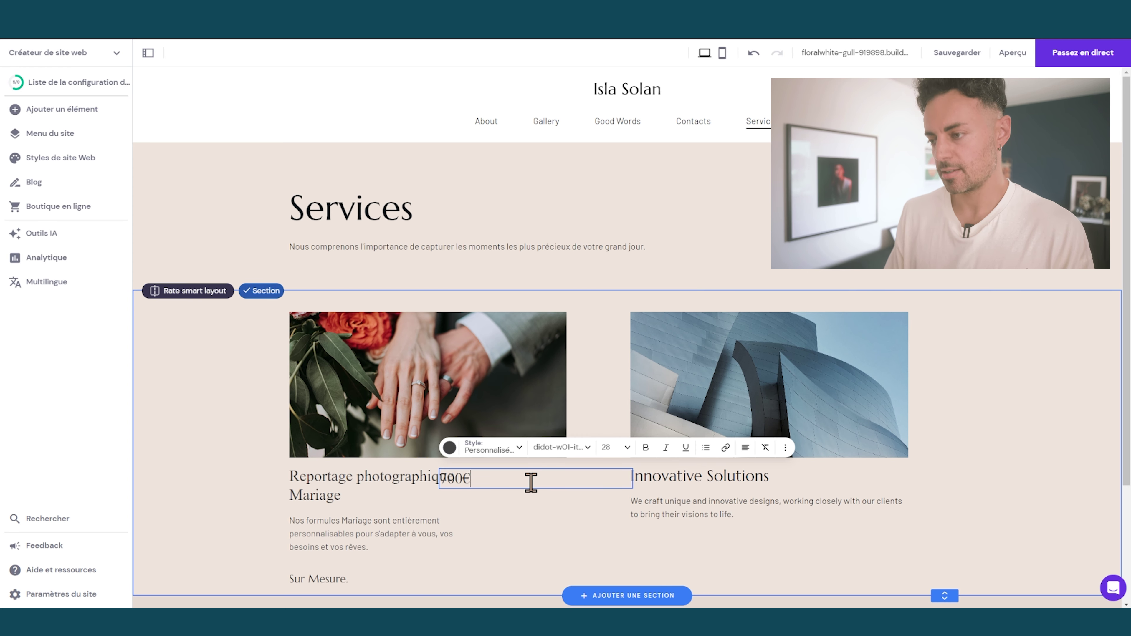
click(508, 450)
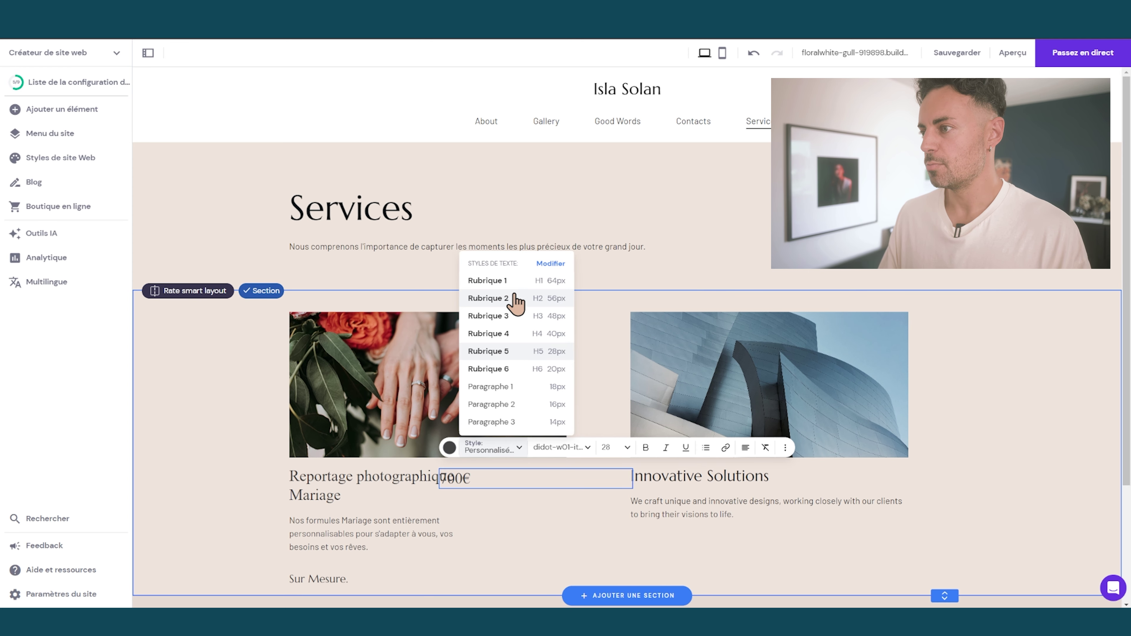
click(516, 303)
drag(484, 493, 530, 494)
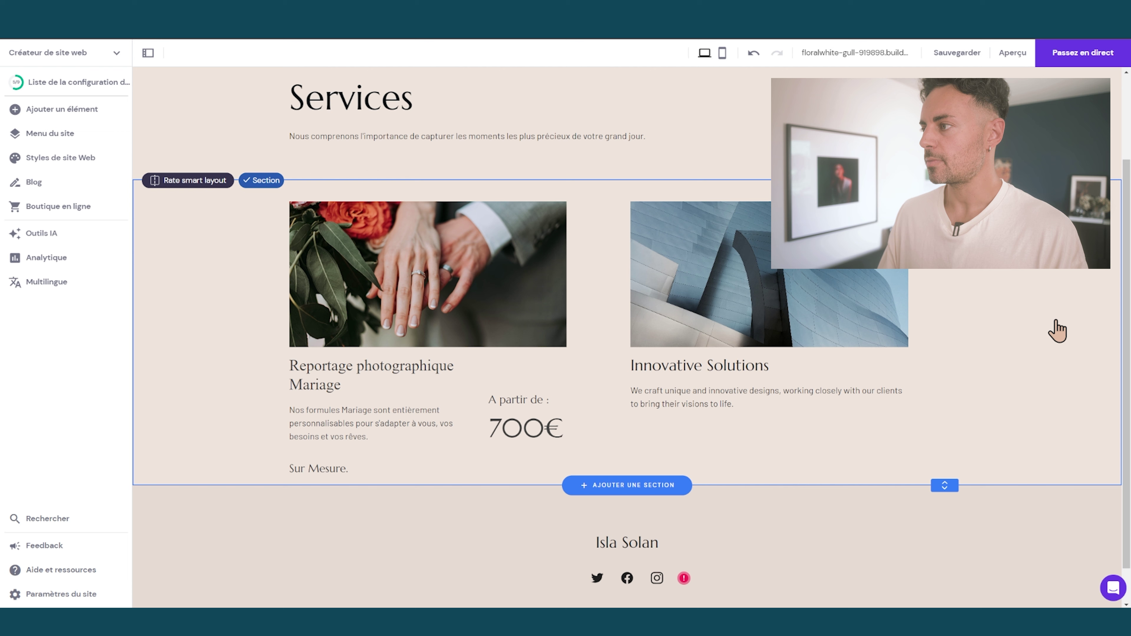
Step: Set the background color of the services row section to white #ffffff
click(1006, 180)
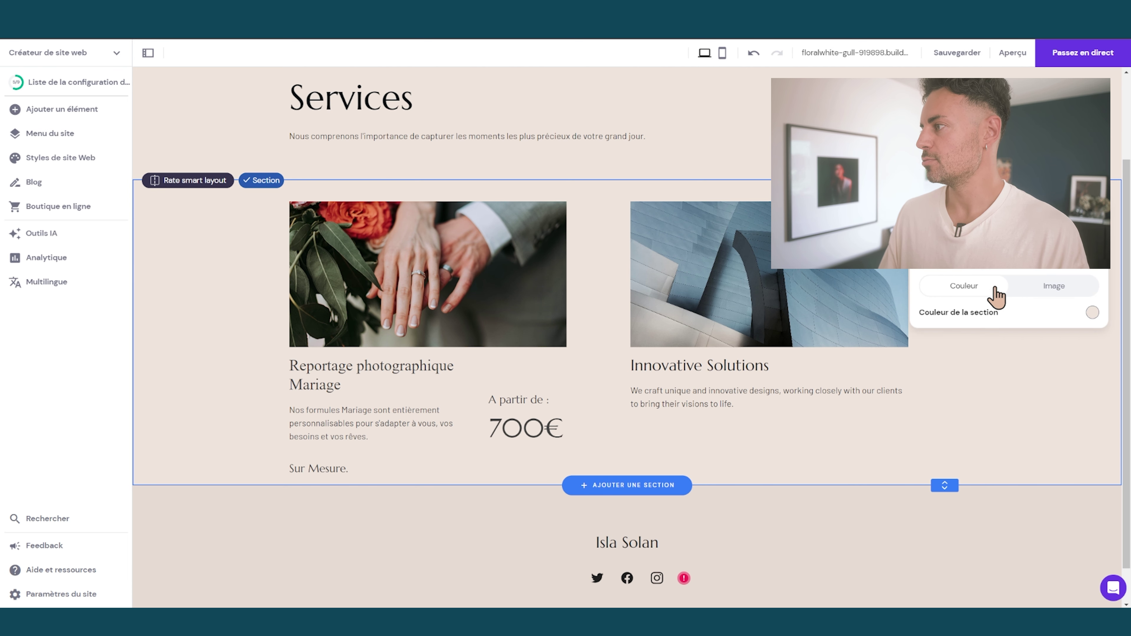
click(1087, 313)
click(797, 243)
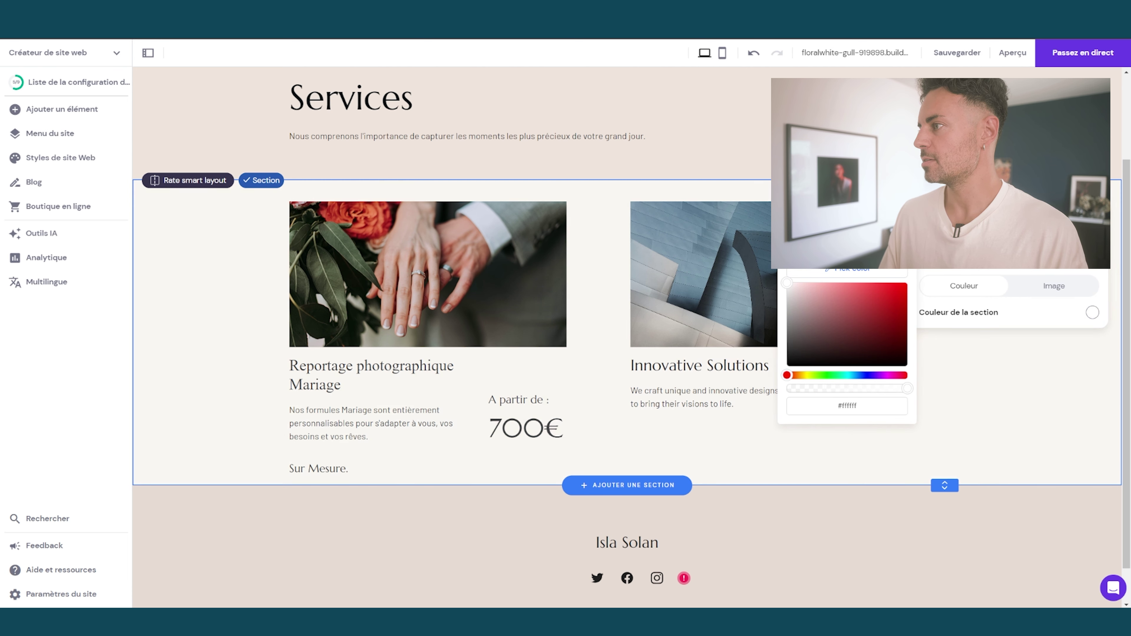
click(1032, 387)
scroll(422, 394, up, 3)
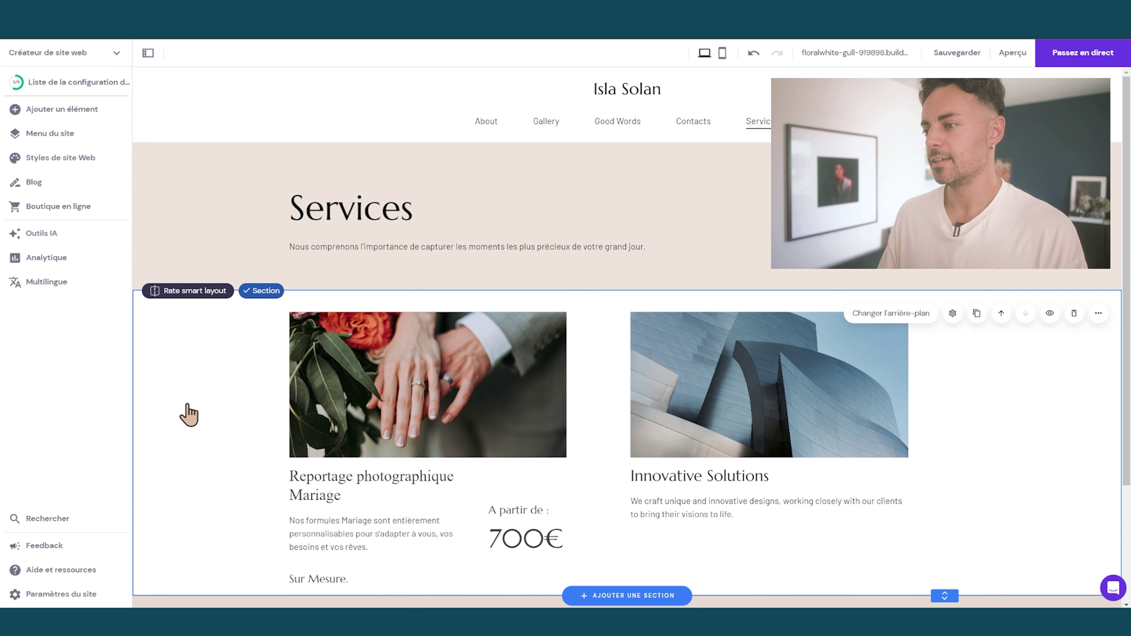